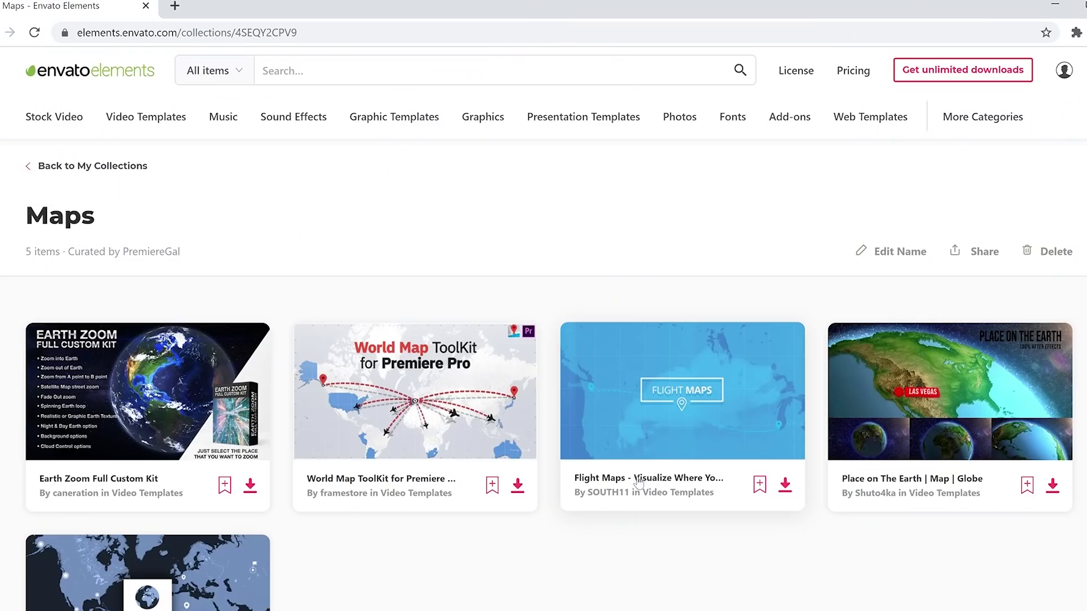
Step: Browse the Maps collection and open the Flight Maps video template
scroll(694, 478, "down", 1)
scroll(685, 453, "down", 1)
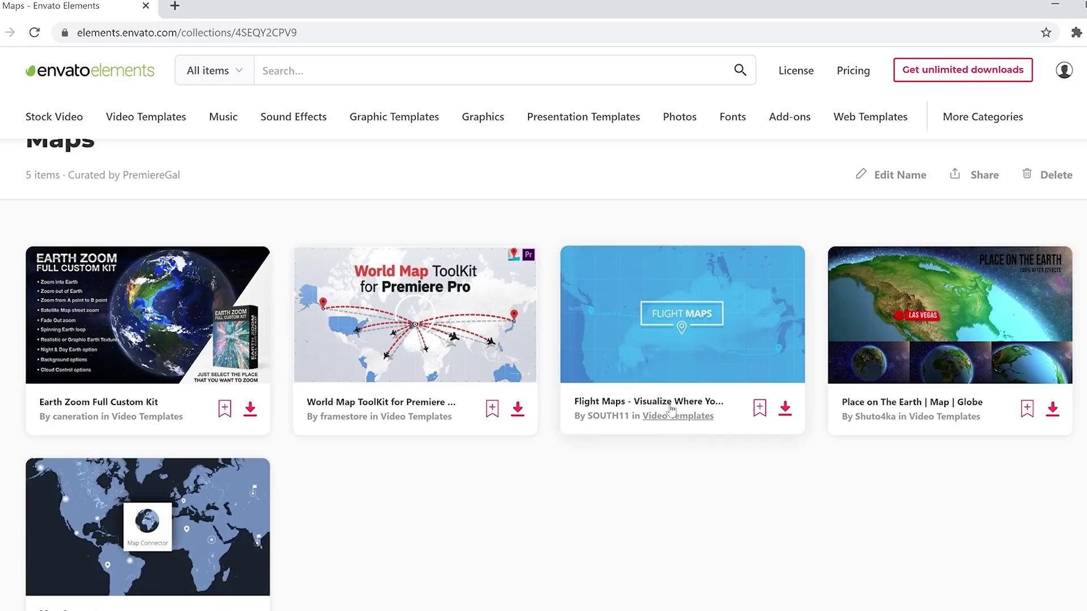
left_click(672, 408)
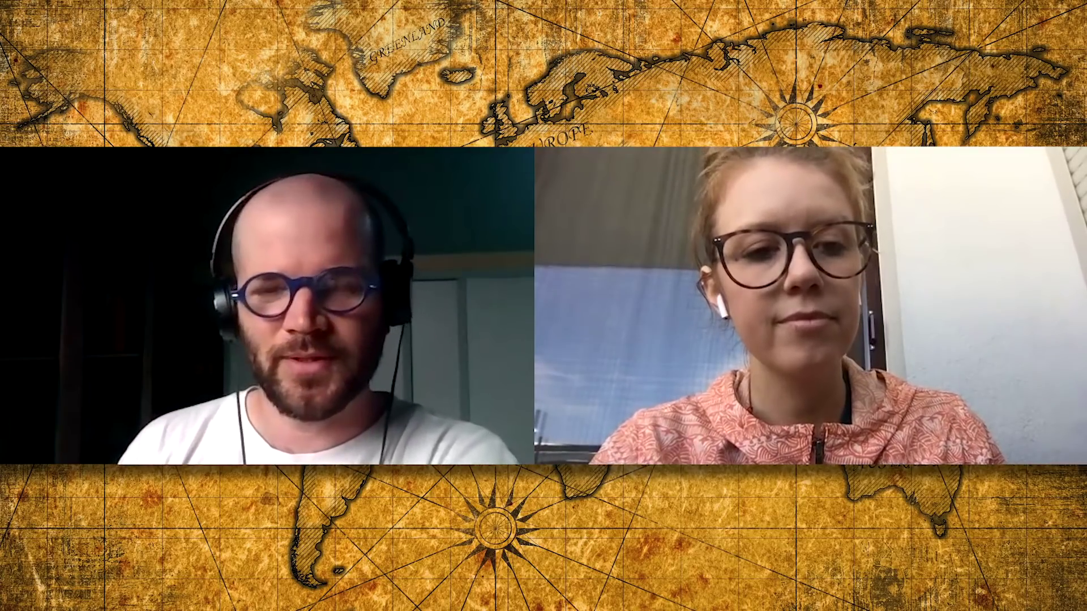
type("o")
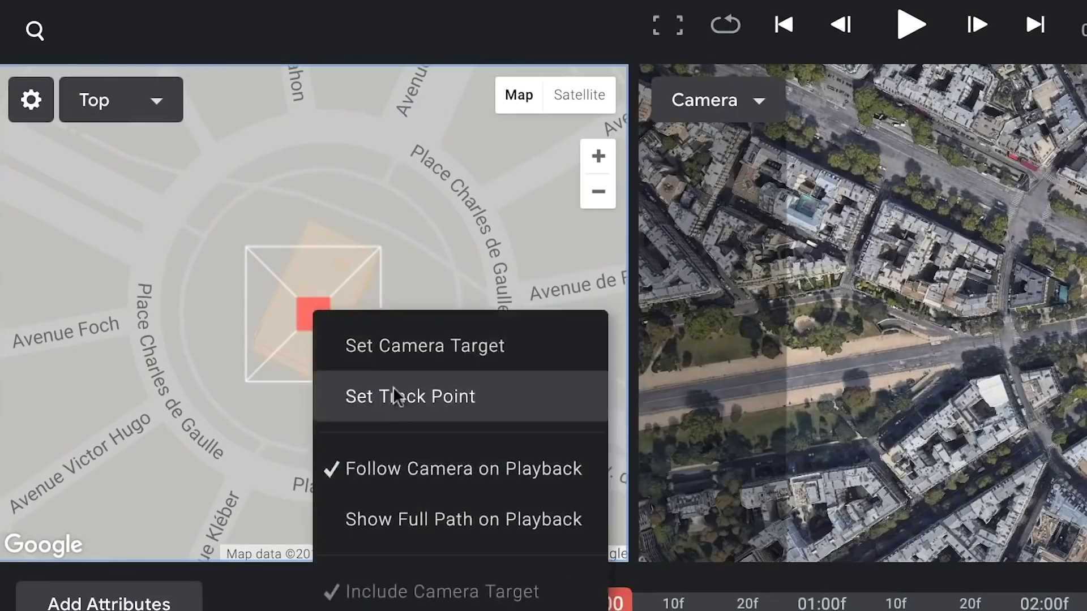
Step: Set a track point on the monument at Place Charles de Gaulle and name it Arc de Triomphe
left_click(394, 389)
double_click(450, 312)
type("Arc de Triomphe")
key("Return")
left_click(832, 186)
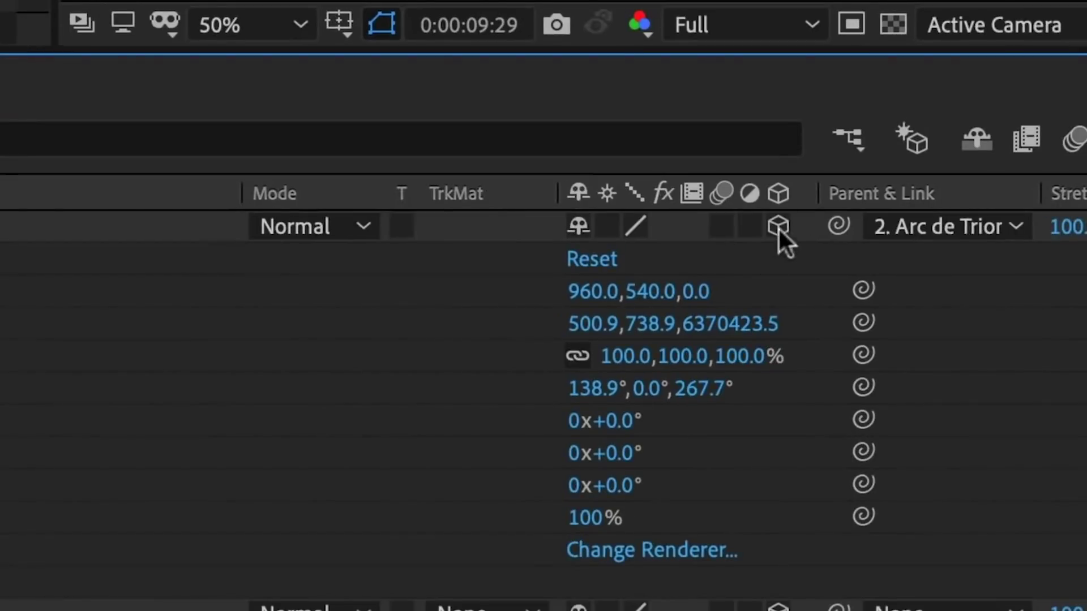
Step: In After Effects, set the Marker layer's position to 0, 0, 0 so it sits on its parent Arc de Triomphe null
left_click(730, 323)
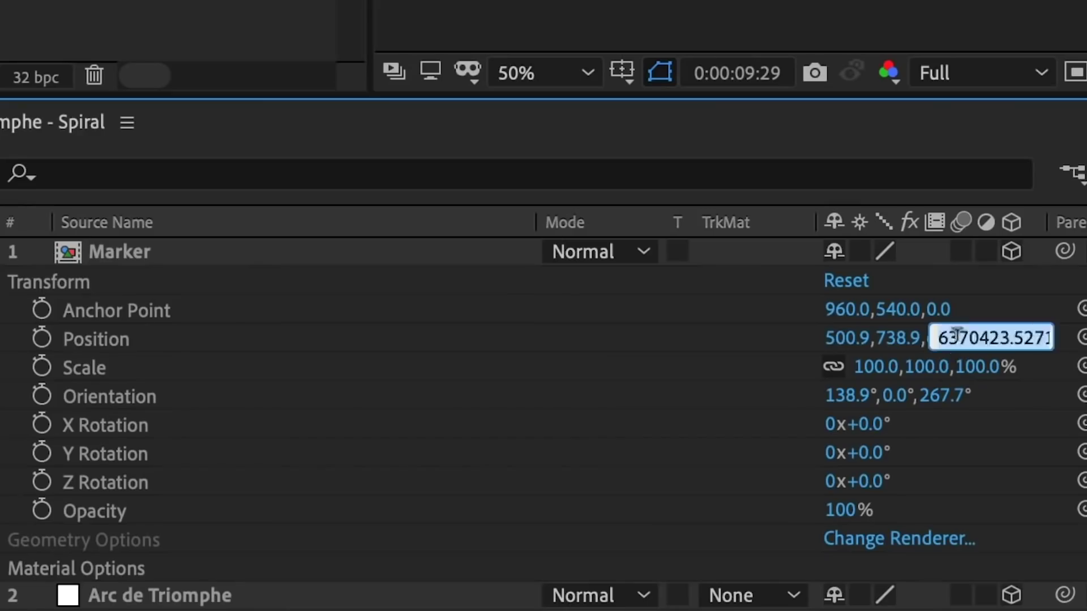
type("0")
key("shift+Tab")
type("0")
key("shift+Tab")
type("0")
key("Return")
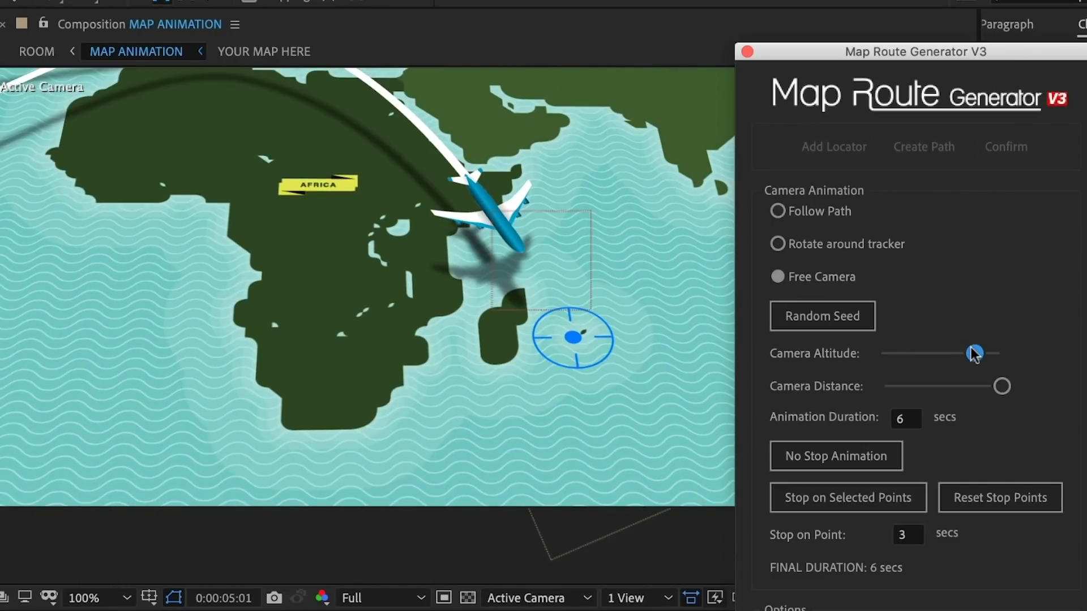
Step: Lower the camera altitude of the free camera animation in Map Route Generator V3
left_click_drag(973, 353, 921, 353)
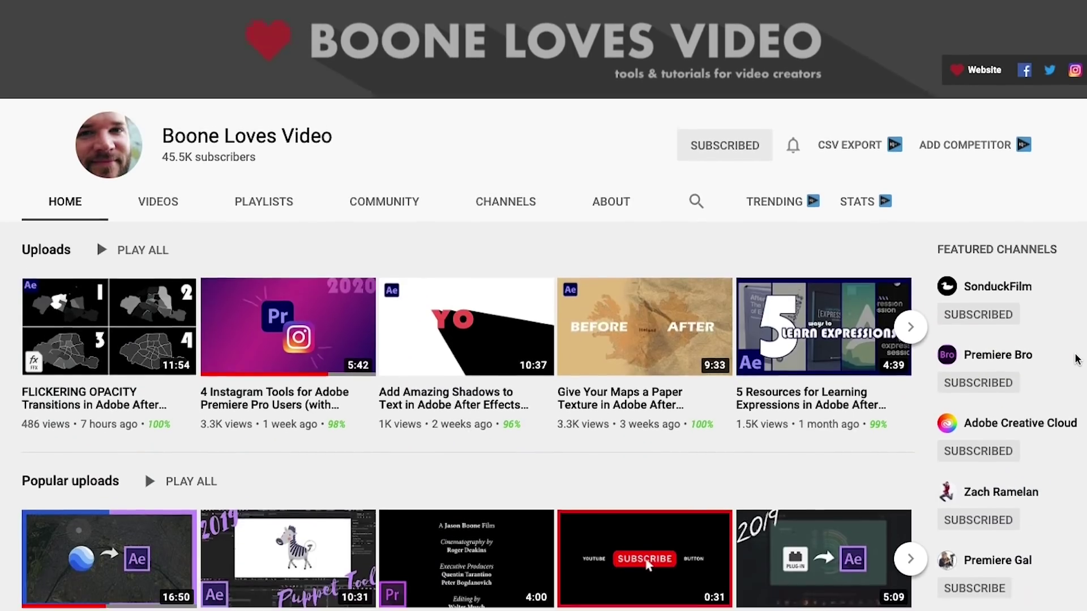
Step: Browse the Boone Loves Video channel down to the Monday Maps! playlist and look through its further videos
scroll(938, 359, "down", 3)
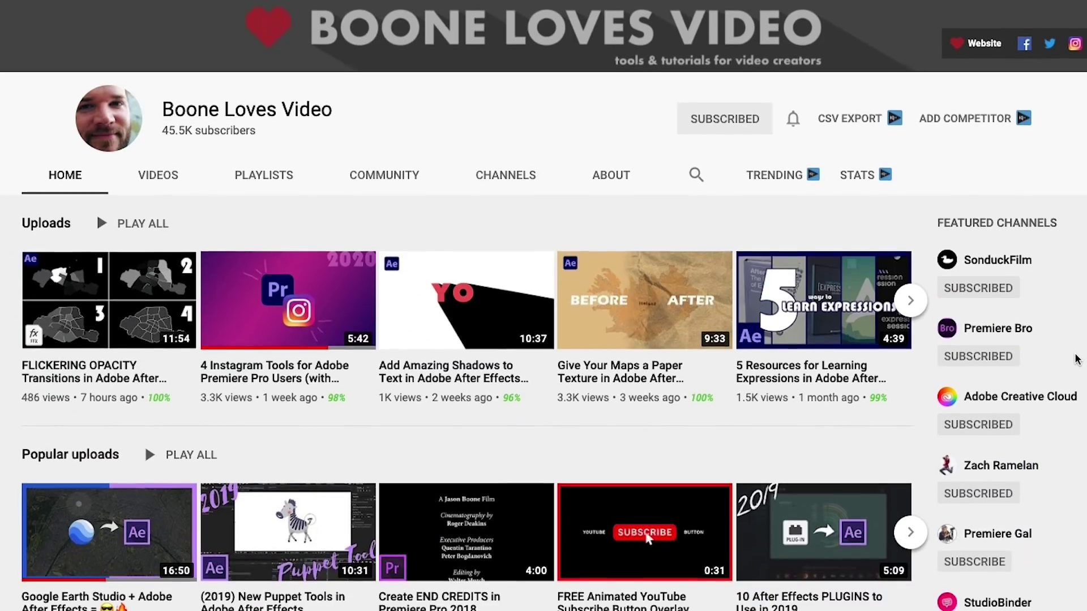
scroll(1076, 359, "down", 4)
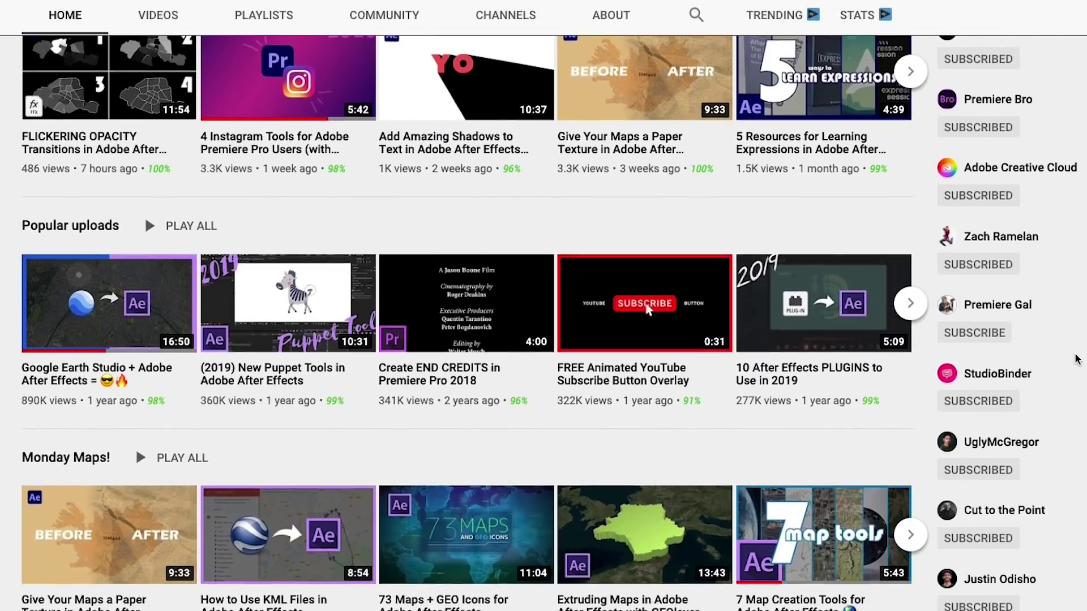
scroll(1076, 359, "down", 3)
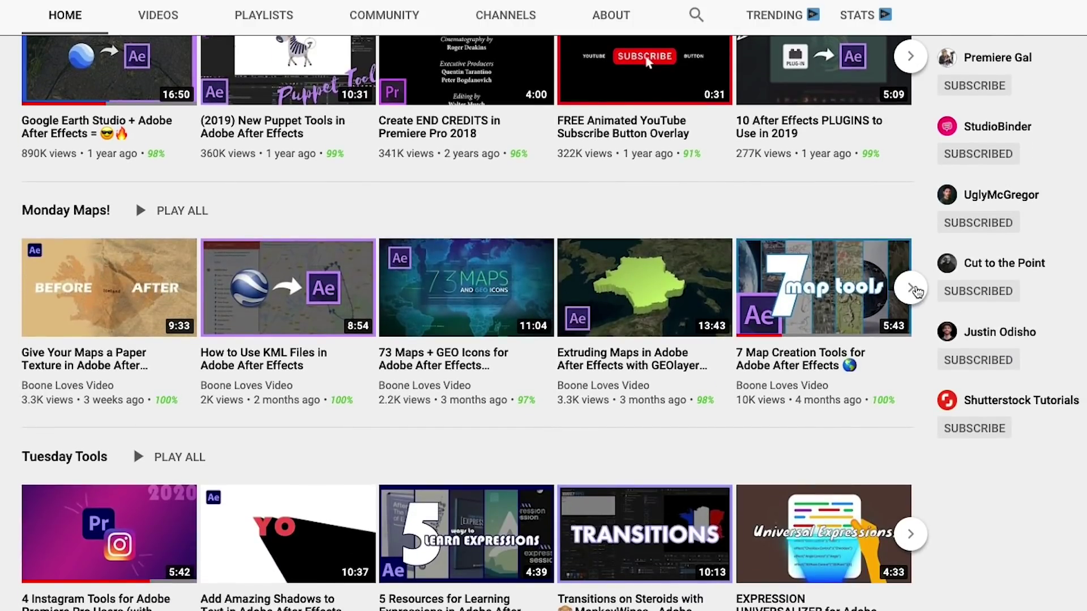
left_click(912, 289)
left_click(913, 289)
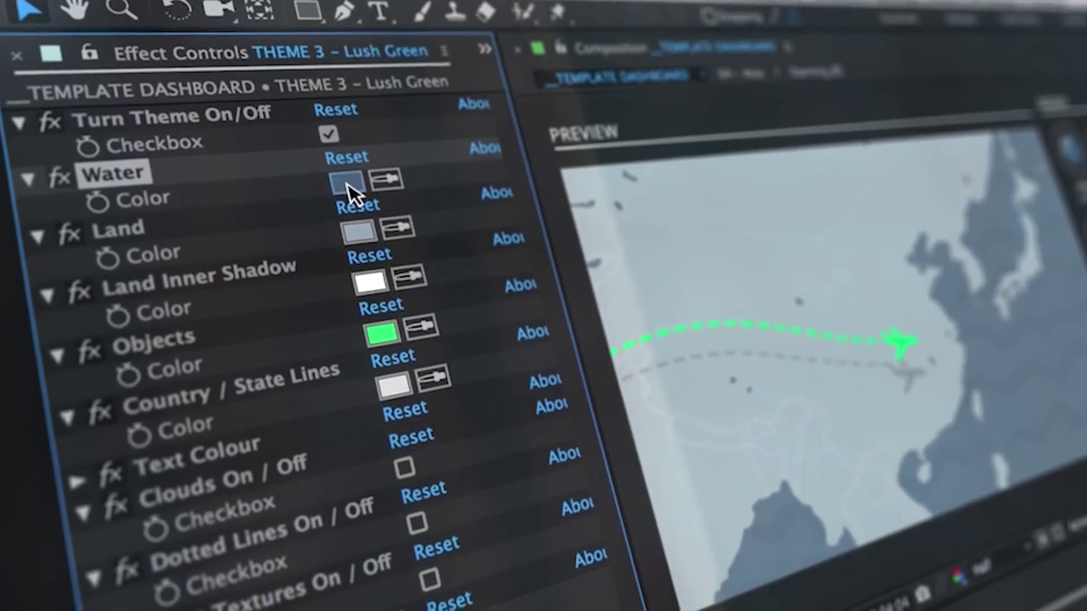
Step: Change the Lush Green theme's water colour to a lighter blue, and move the Tokyo pin and label from China toward Japan
left_click(348, 187)
left_click(535, 249)
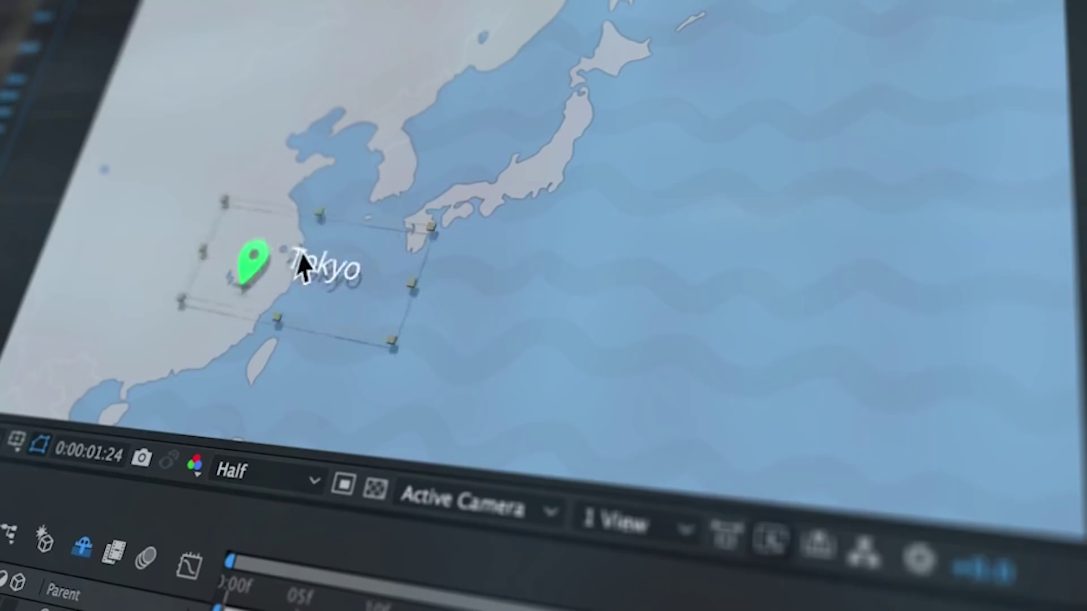
left_click_drag(305, 262, 607, 148)
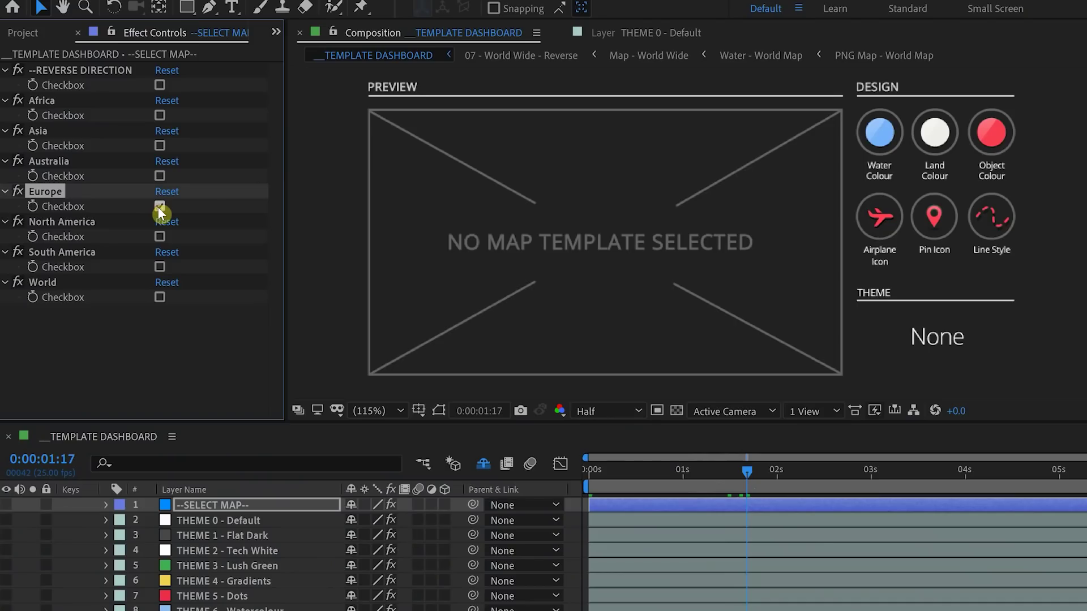
Step: Try the Europe map template, replace it with the Asia map, and scrub through its route animation
left_click(159, 206)
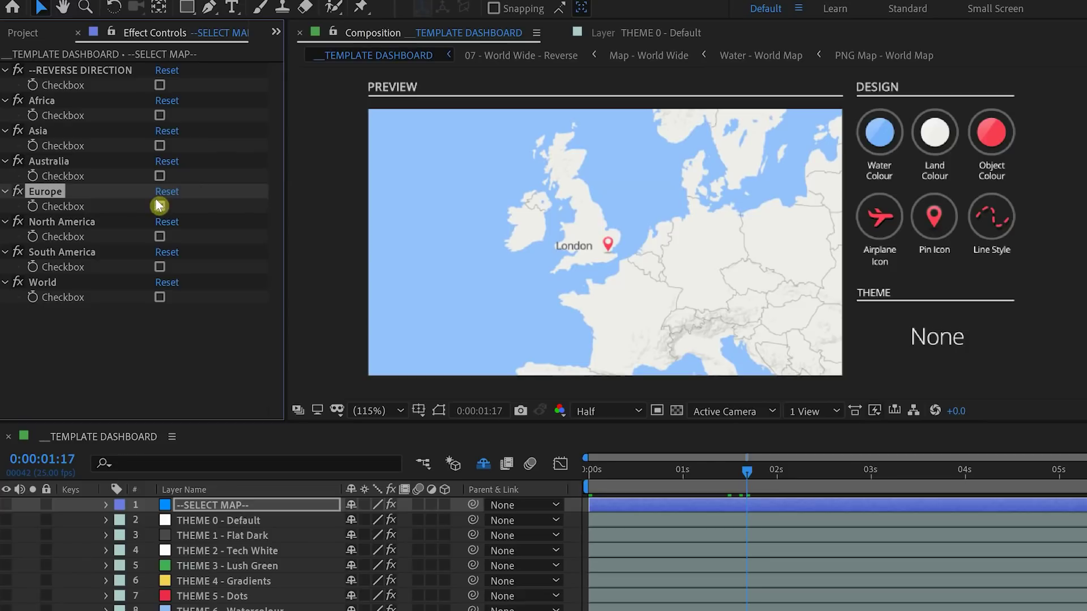
left_click(160, 207)
left_click(159, 147)
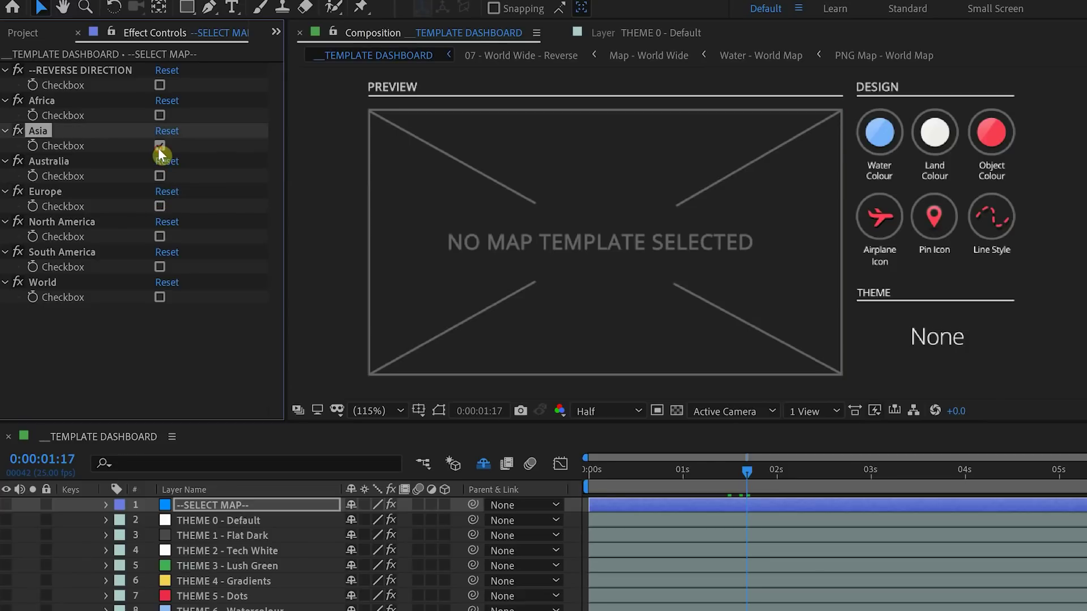
left_click_drag(747, 473, 1085, 521)
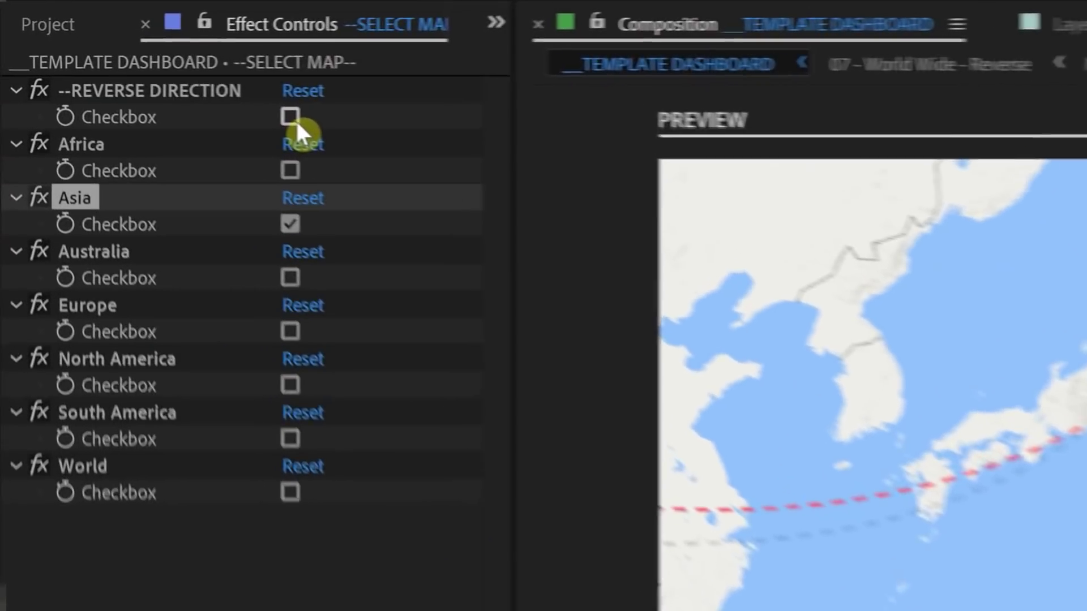
Step: Try reversing the route direction on the Asia map, and switch the template to the Europe map in normal direction
left_click(160, 85)
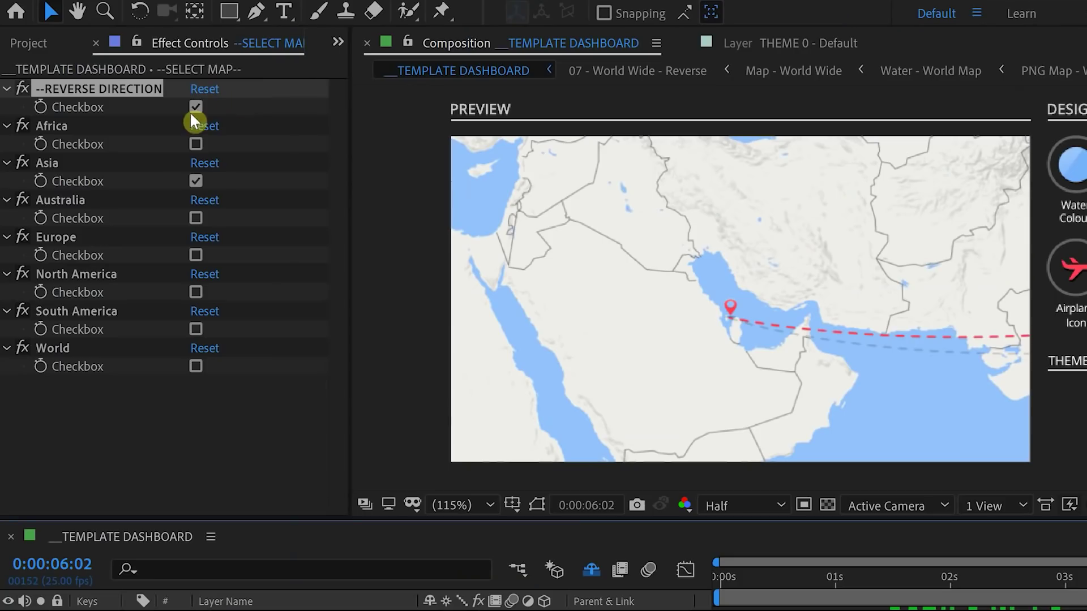
left_click(194, 105)
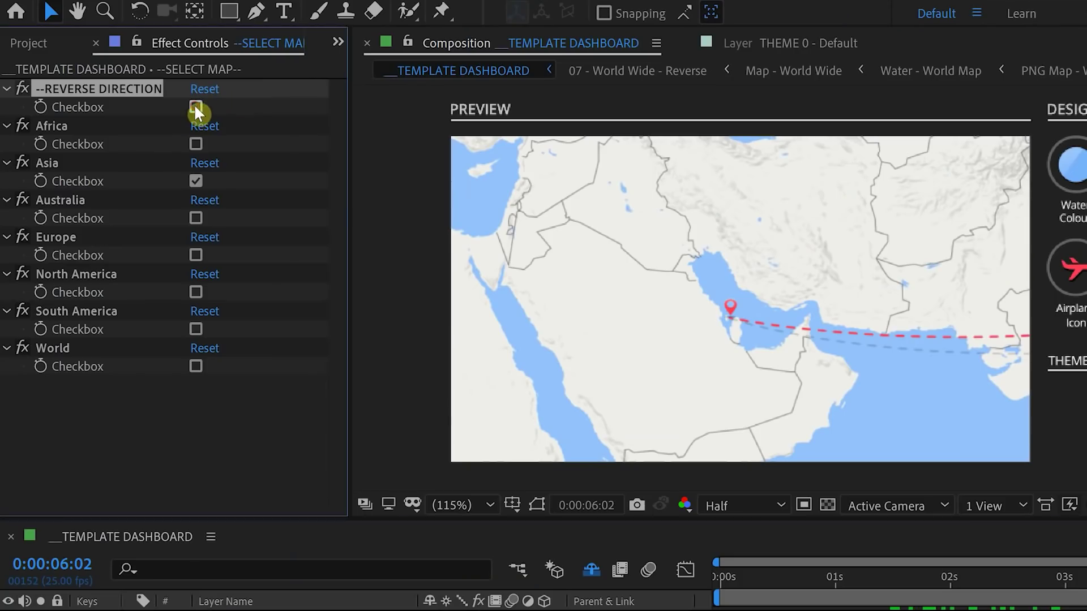
left_click(195, 181)
left_click(196, 253)
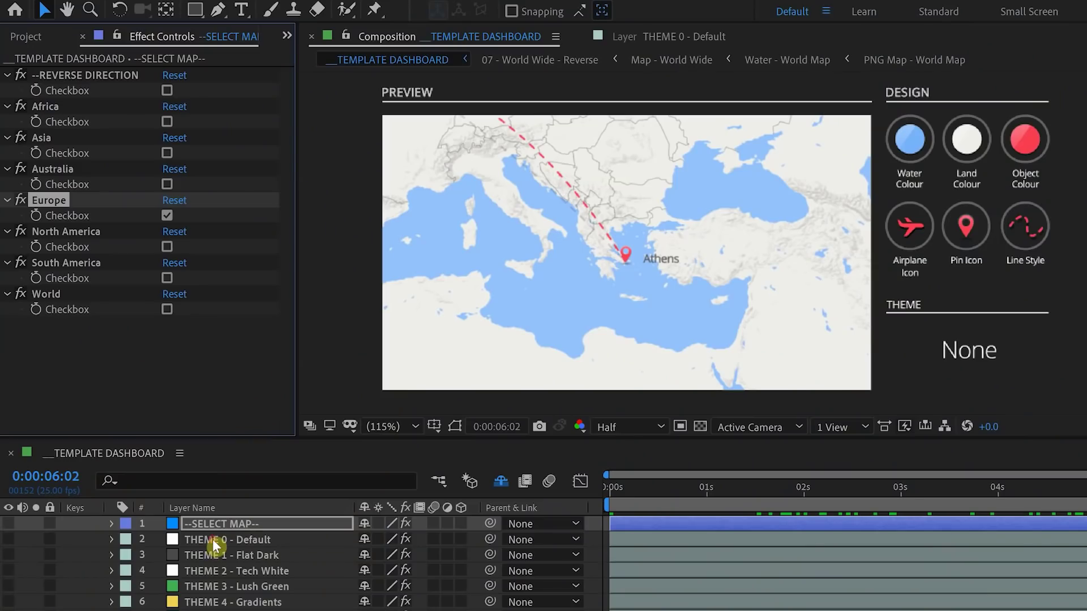
Step: Try the THEME 1 - Flat Dark theme on the Europe map and turn it back off
left_click(214, 542)
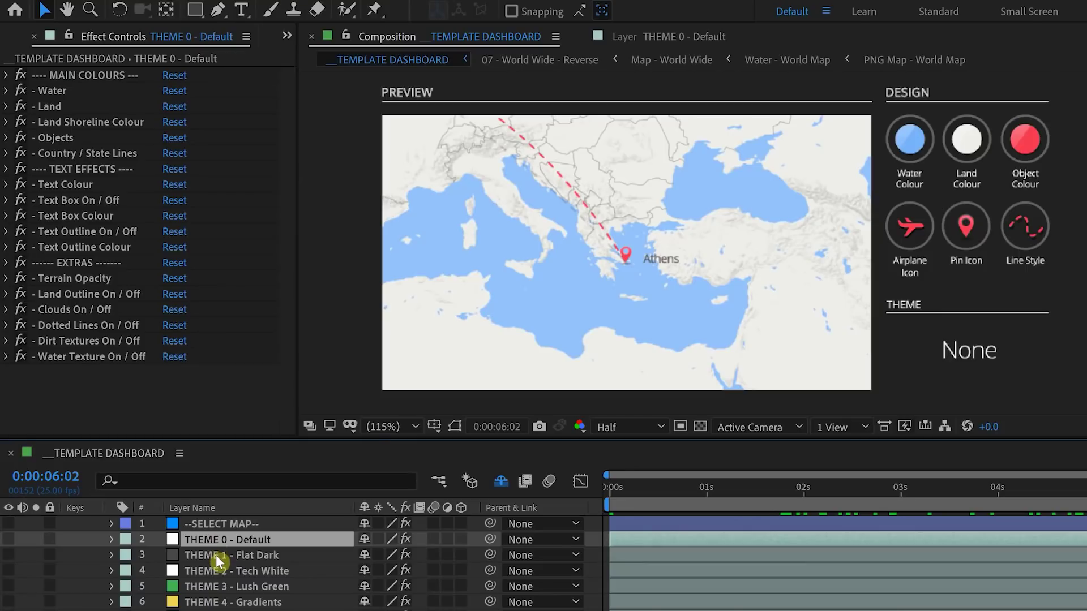
left_click(216, 557)
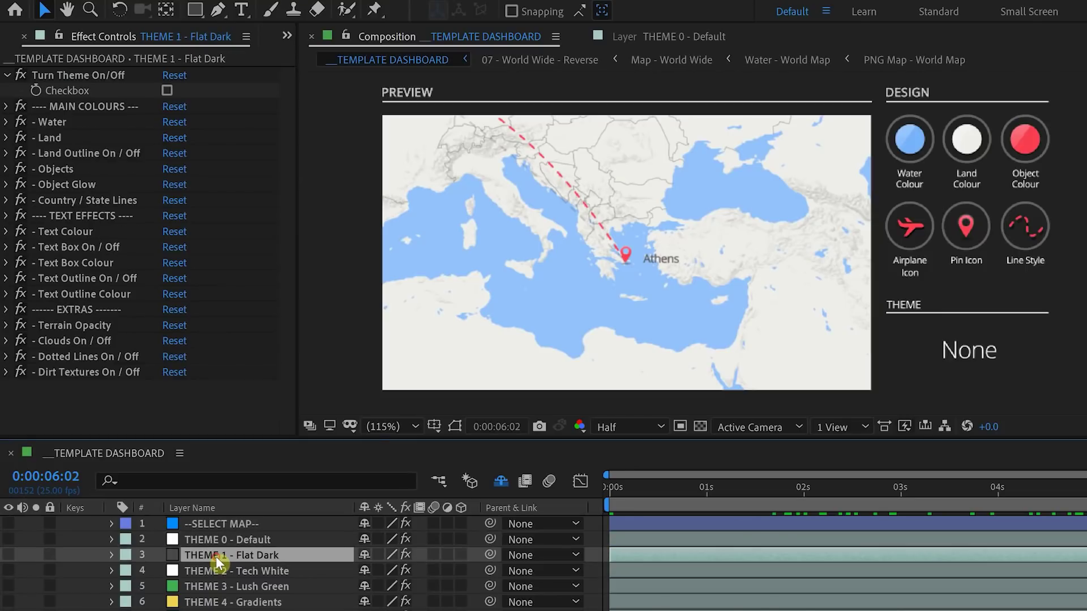
left_click(167, 91)
left_click(166, 90)
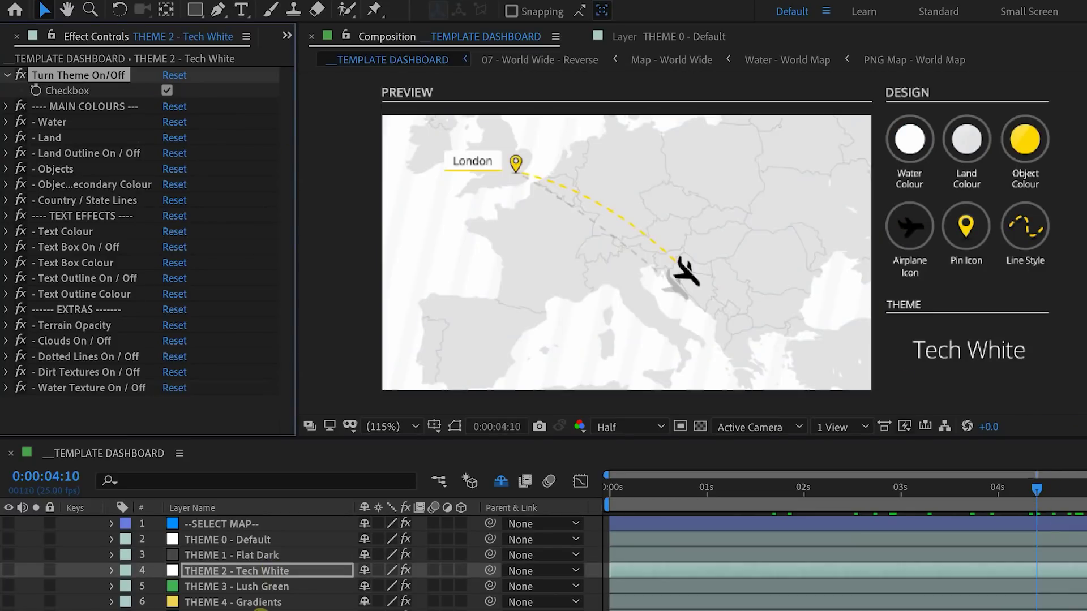
Step: Compare the Lush Green, Gradients and Dots themes on the Europe map, and apply THEME 6 - Watercolour
left_click(257, 586)
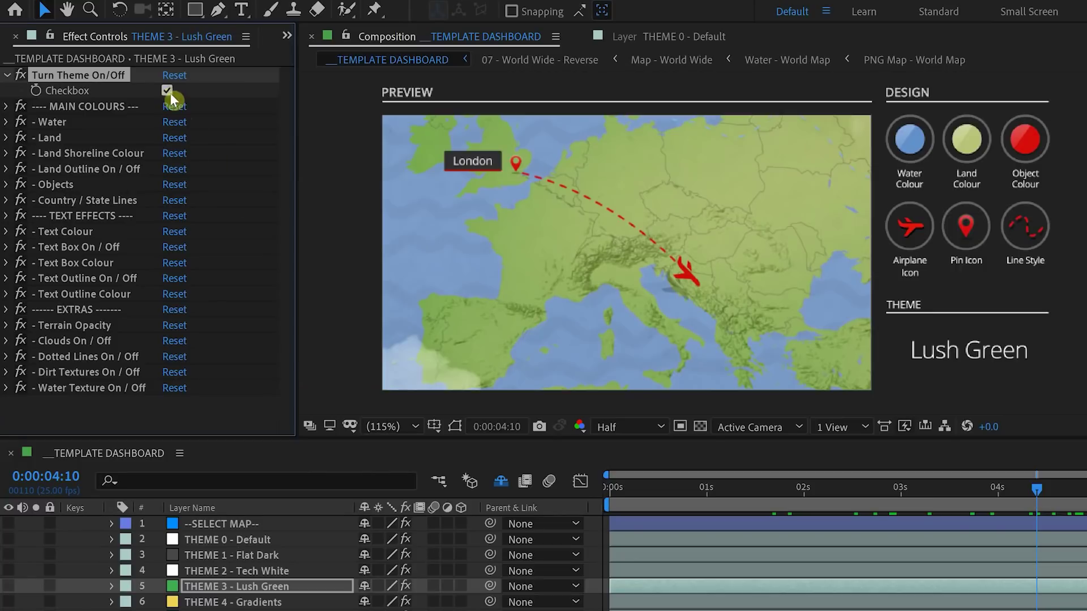
key("ctrl+Down")
key("ctrl+Down")
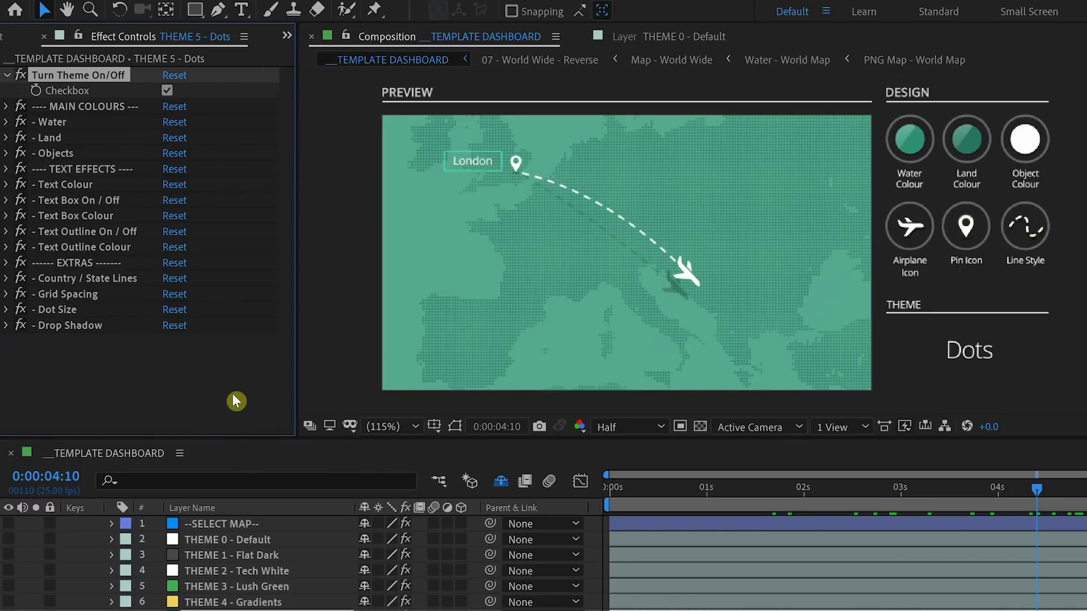
key("ctrl+Down")
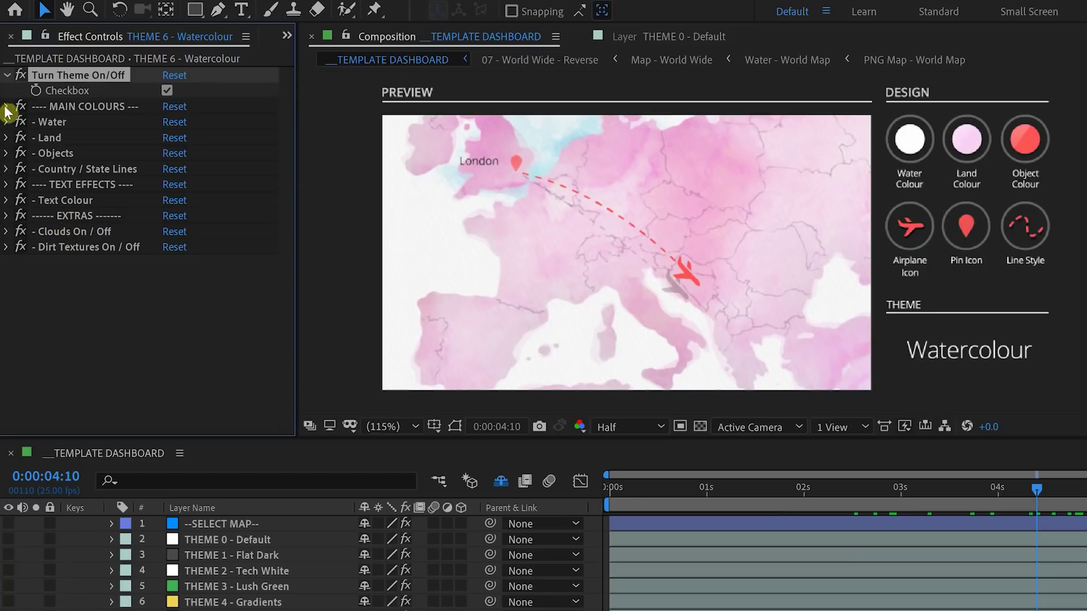
Step: Set the Watercolour theme's land colour to light green B8EDC2
left_click(6, 124)
left_click(6, 123)
left_click(7, 137)
left_click(172, 154)
left_click_drag(740, 363, 741, 376)
left_click_drag(556, 269, 536, 245)
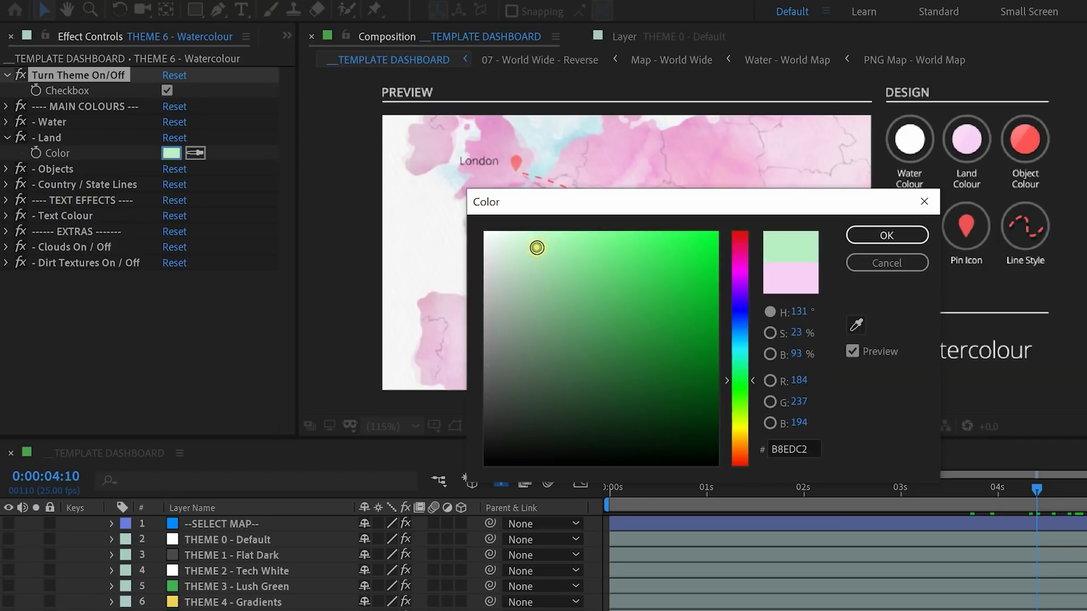
left_click(886, 235)
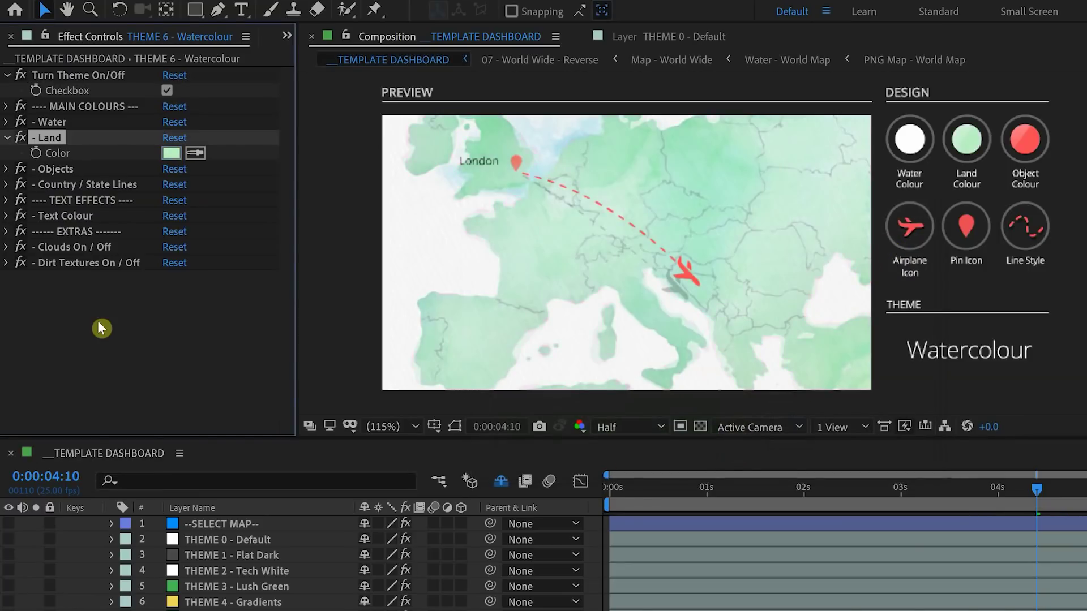
Step: Set the Watercolour theme's country and state line colour to black 000000
left_click(6, 170)
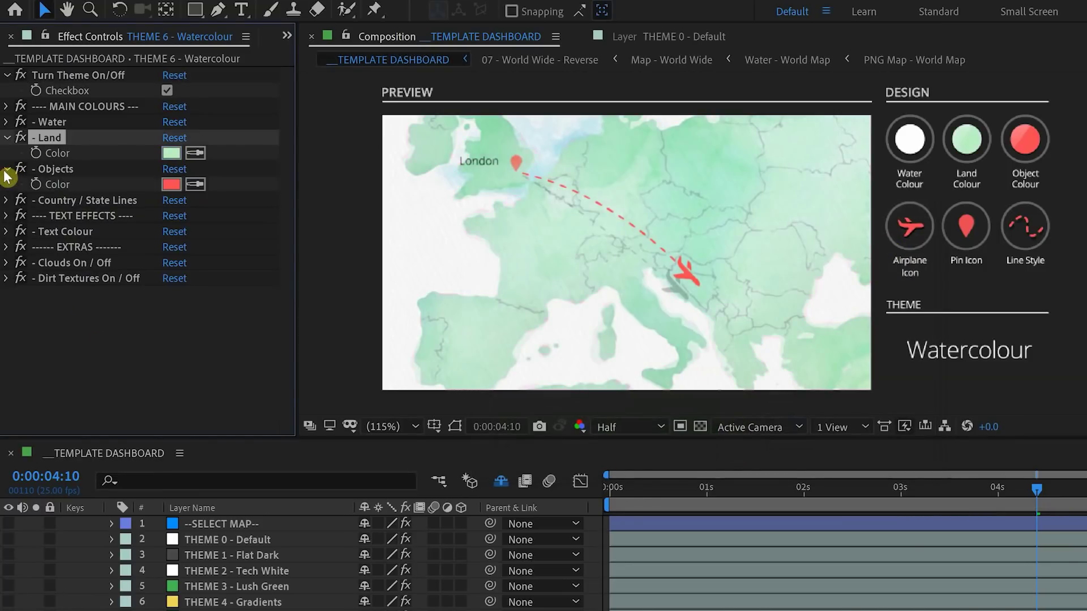
left_click(8, 201)
left_click(171, 215)
left_click_drag(601, 389, 462, 463)
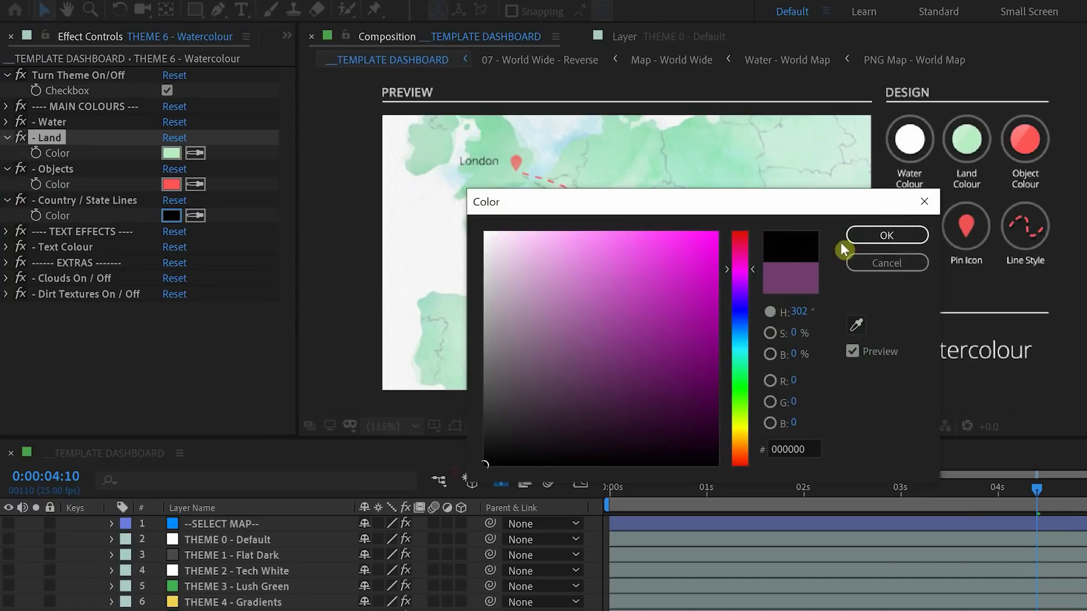
left_click(885, 234)
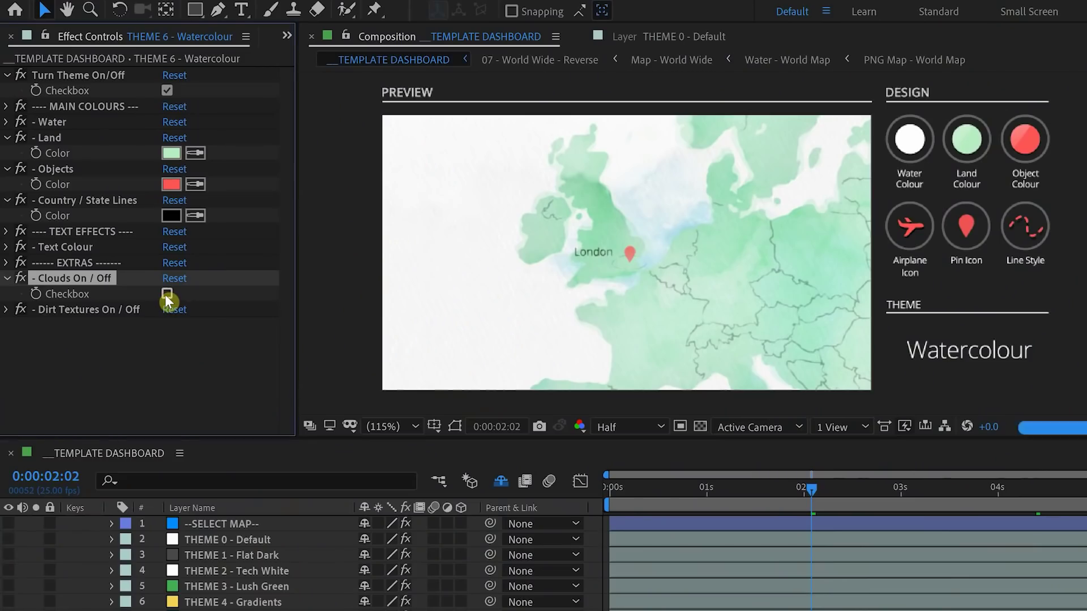
Step: Turn on clouds and dirt textures for the Watercolour theme, and preview the route animation up to 0:00:04:00
left_click(166, 295)
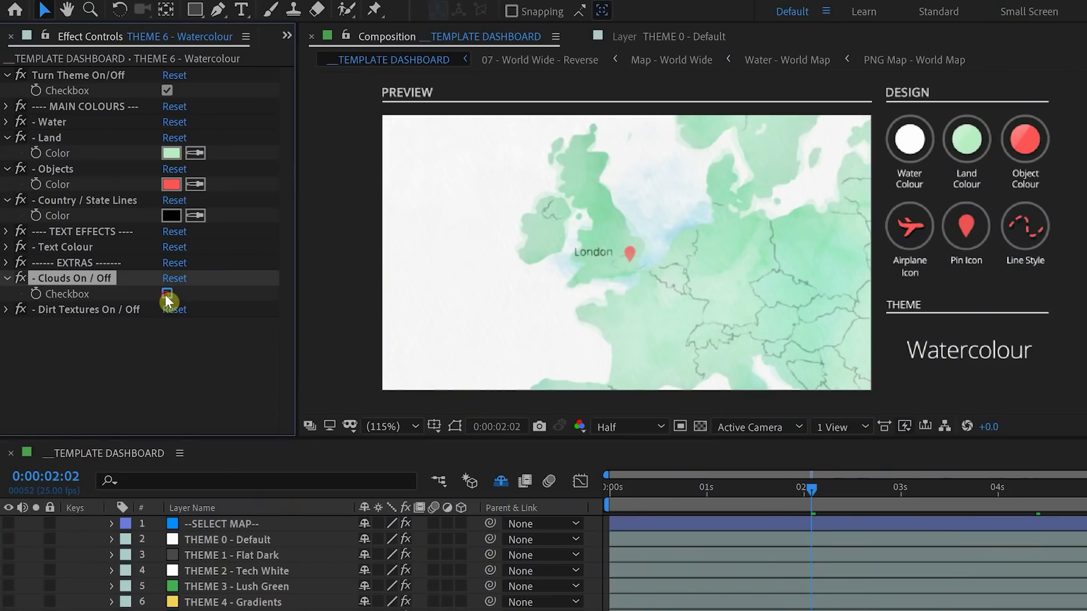
left_click(7, 309)
left_click(168, 326)
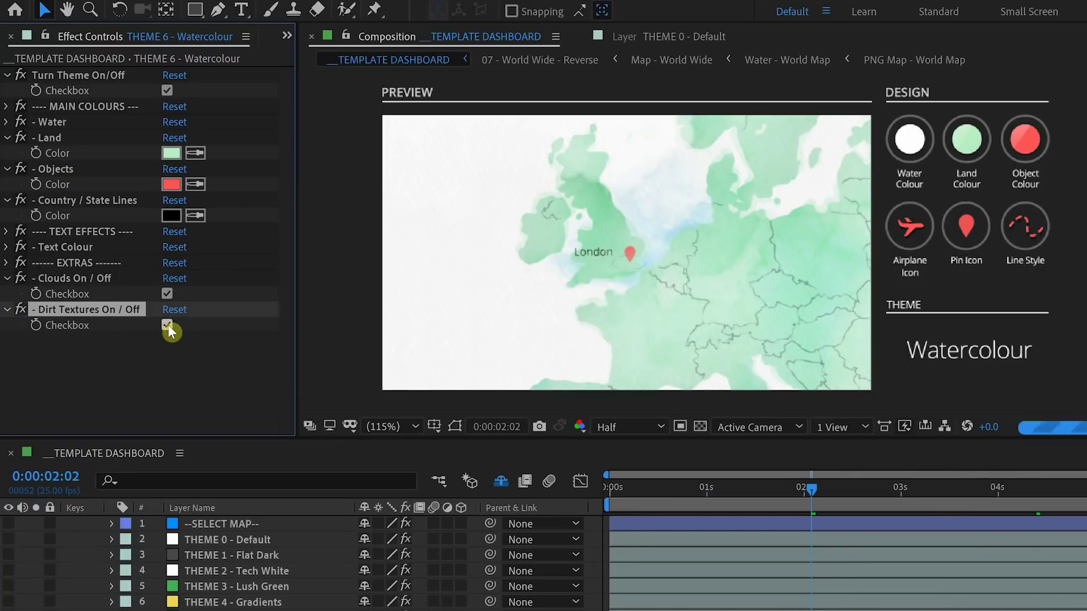
left_click_drag(804, 491, 956, 490)
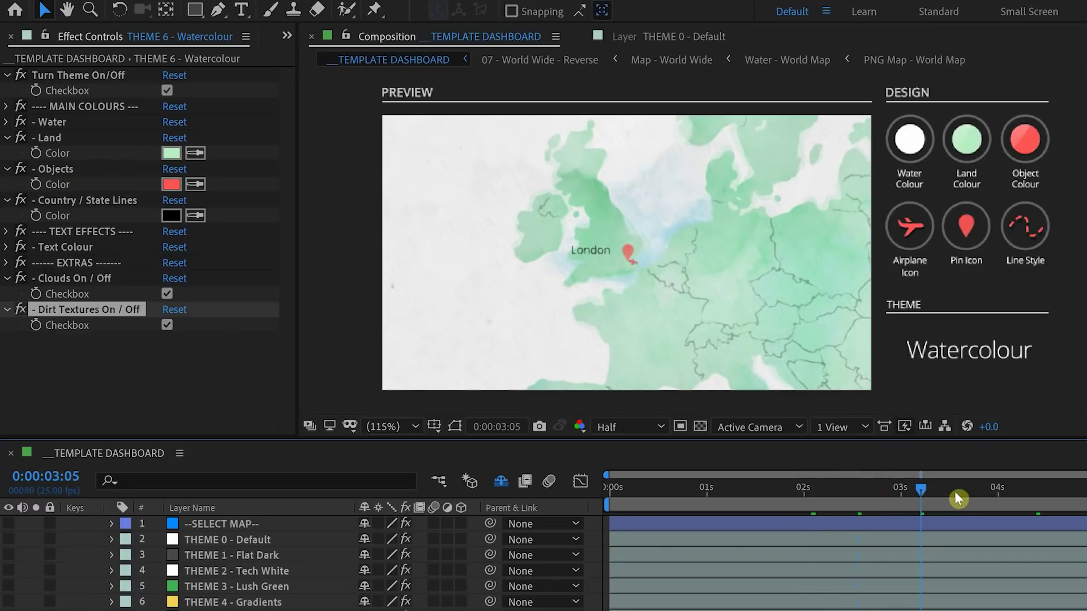
left_click(996, 489)
Step: Compare the airplane and sailboat travel icons for the AIRPLANE ICON layer, and leave only Car Icon 1 turned on
left_click(186, 572)
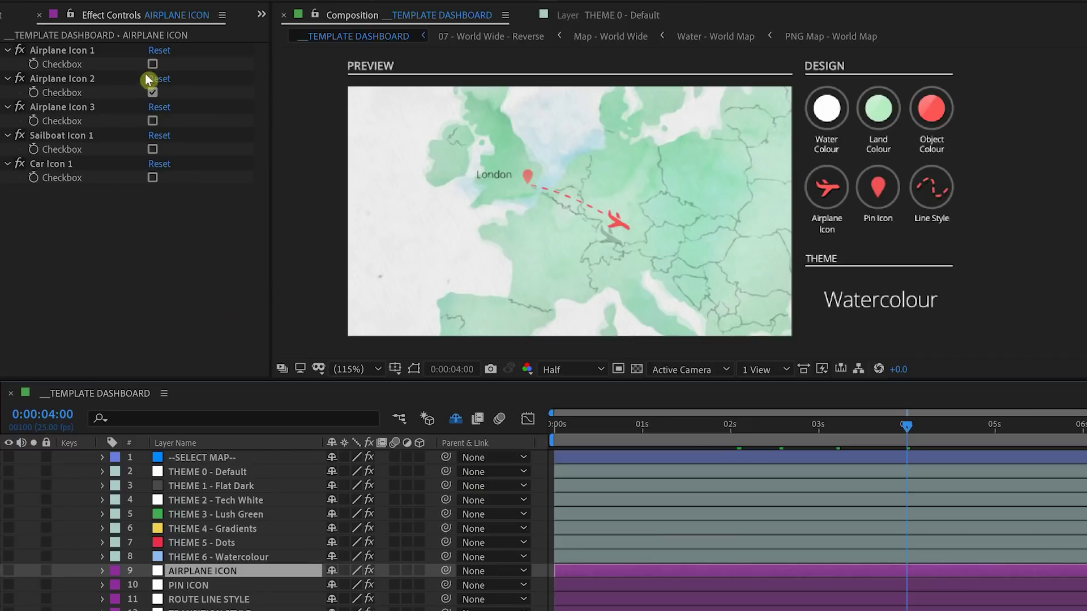
left_click(152, 64)
left_click(153, 92)
left_click(152, 121)
left_click(152, 149)
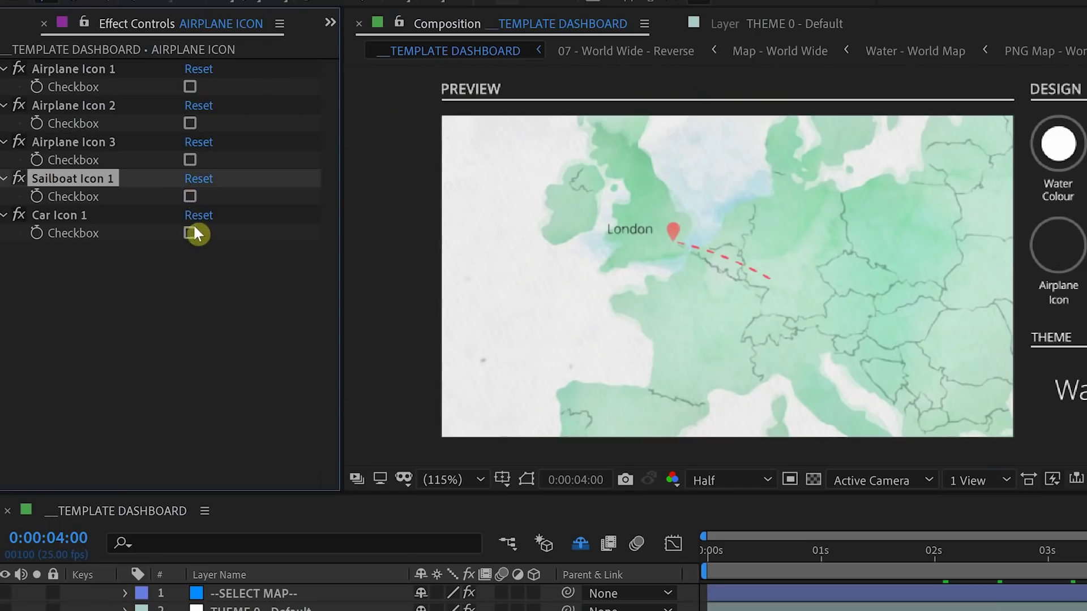
left_click(193, 231)
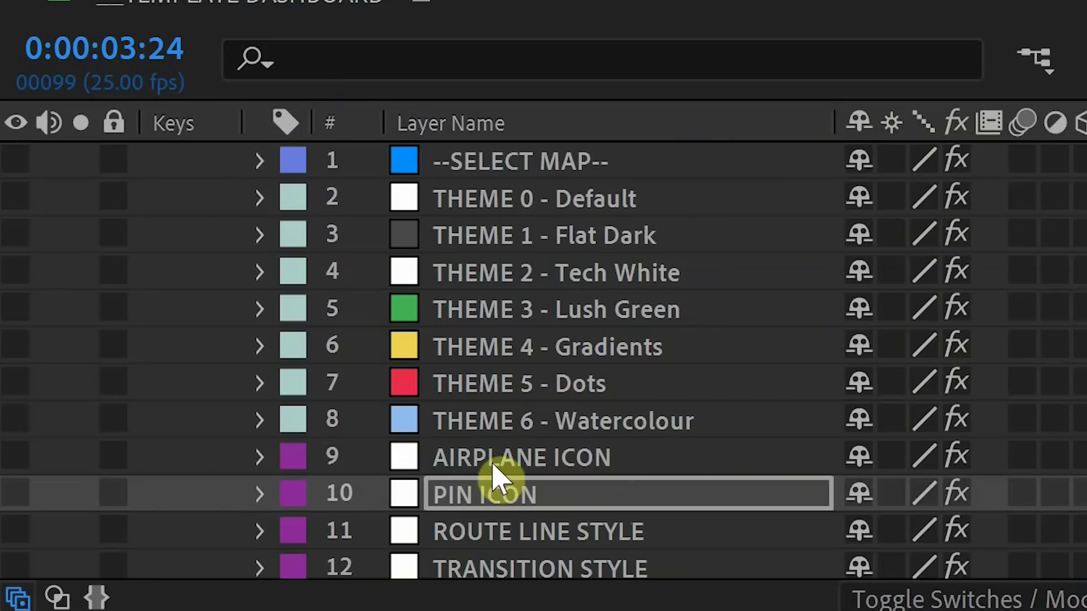
Step: Set the ROUTE LINE STYLE layer's Dash to 10 and Gap to 0 for a solid route line
left_click(505, 540)
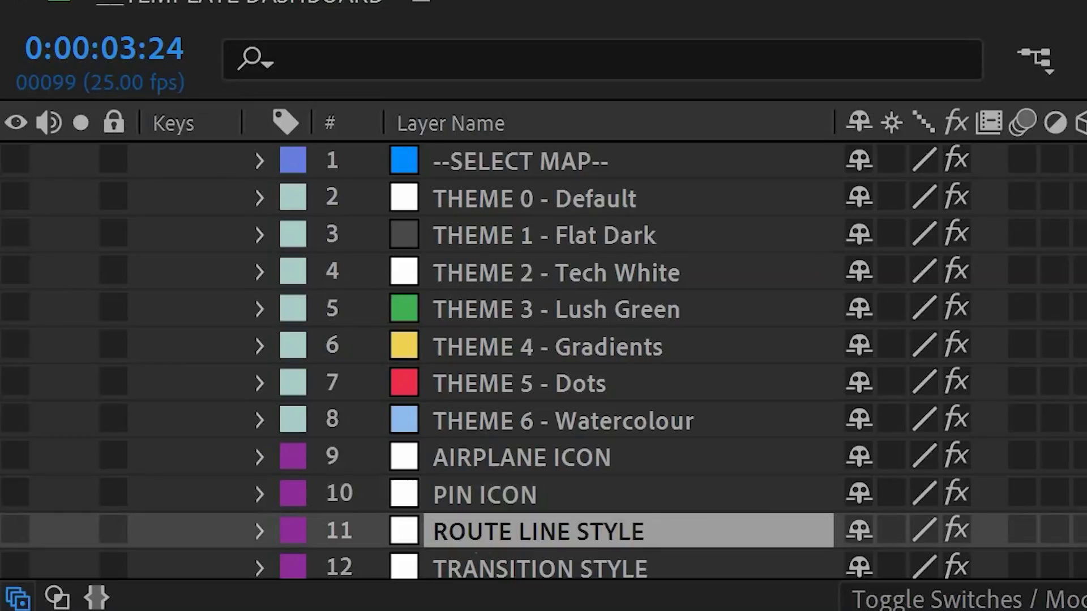
left_click(188, 164)
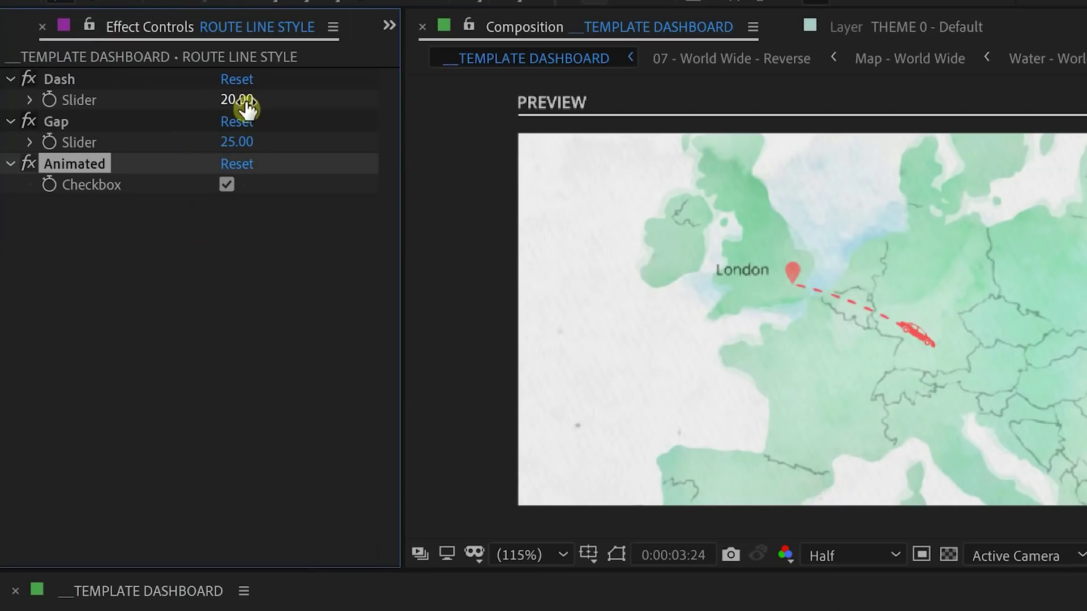
left_click(245, 104)
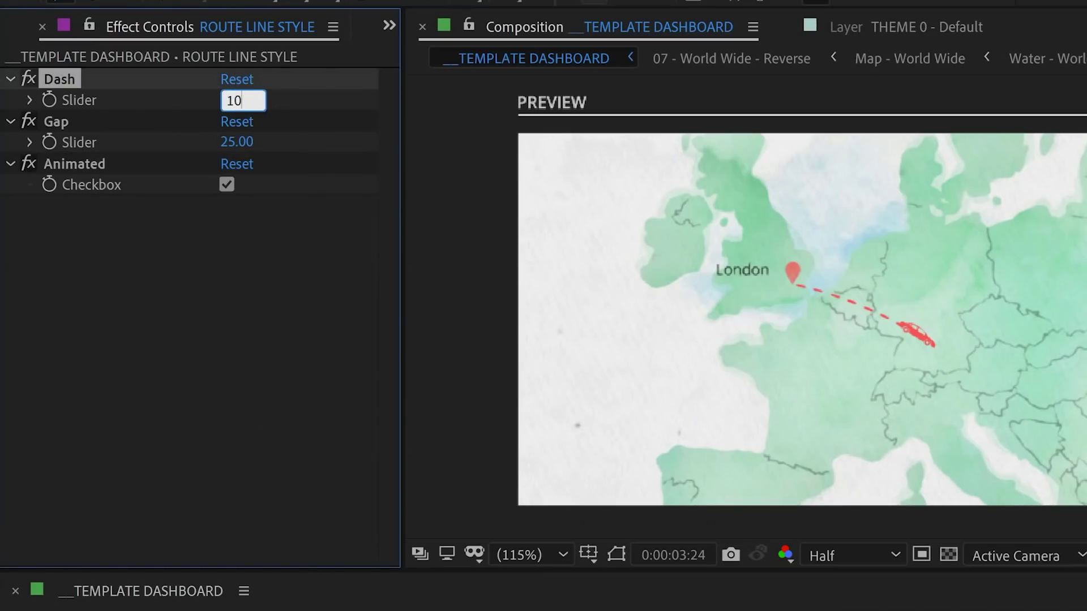
left_click(241, 141)
type("0")
key("Return")
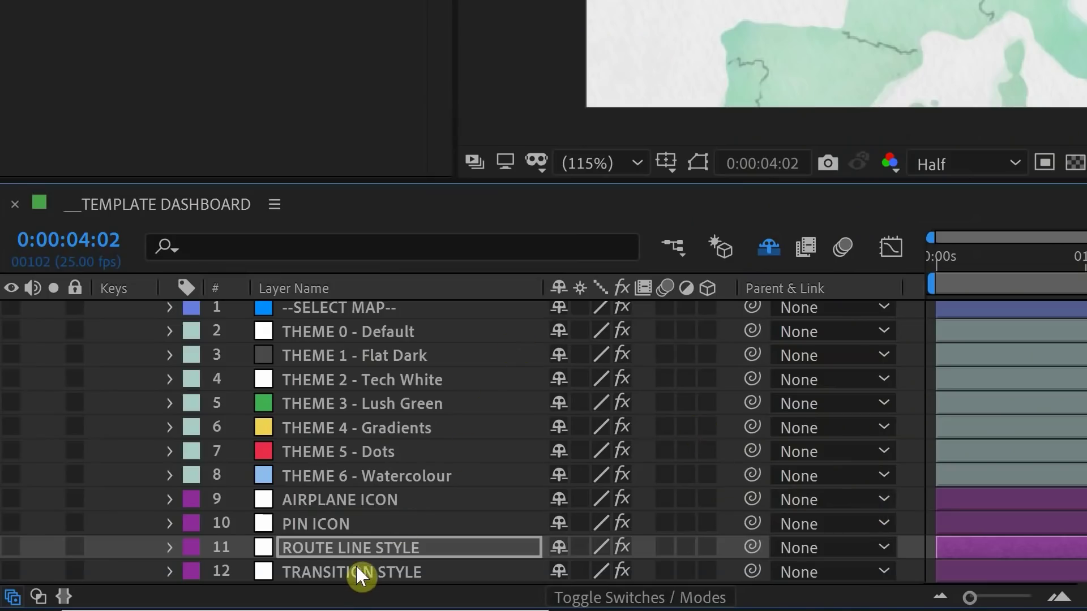
Step: Turn on the burn transition in the TRANSITION STYLE layer and preview the animation from the start
left_click(357, 567)
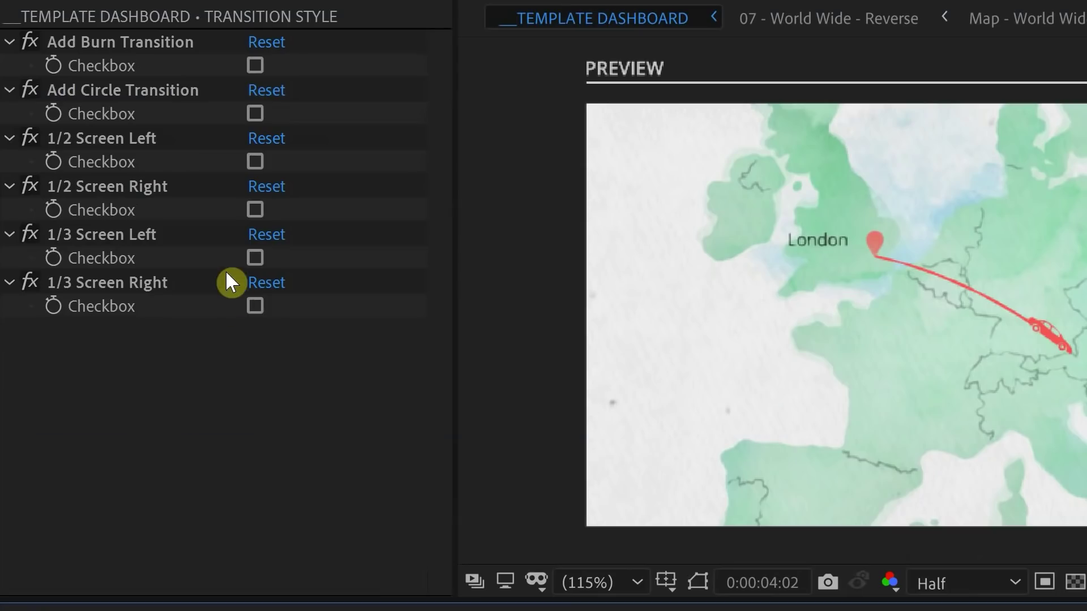
left_click(250, 66)
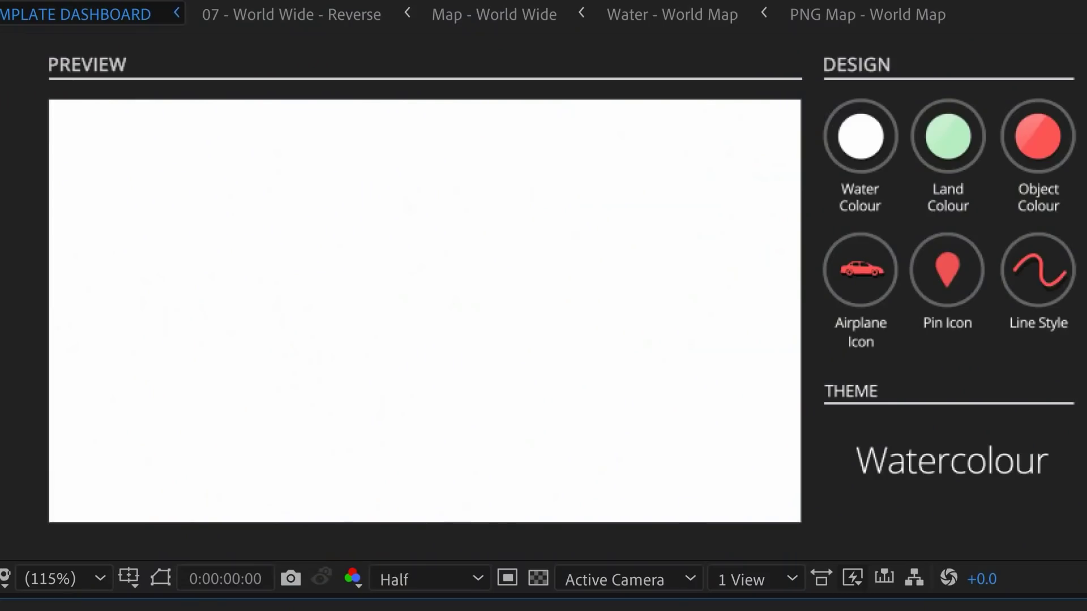
key("space")
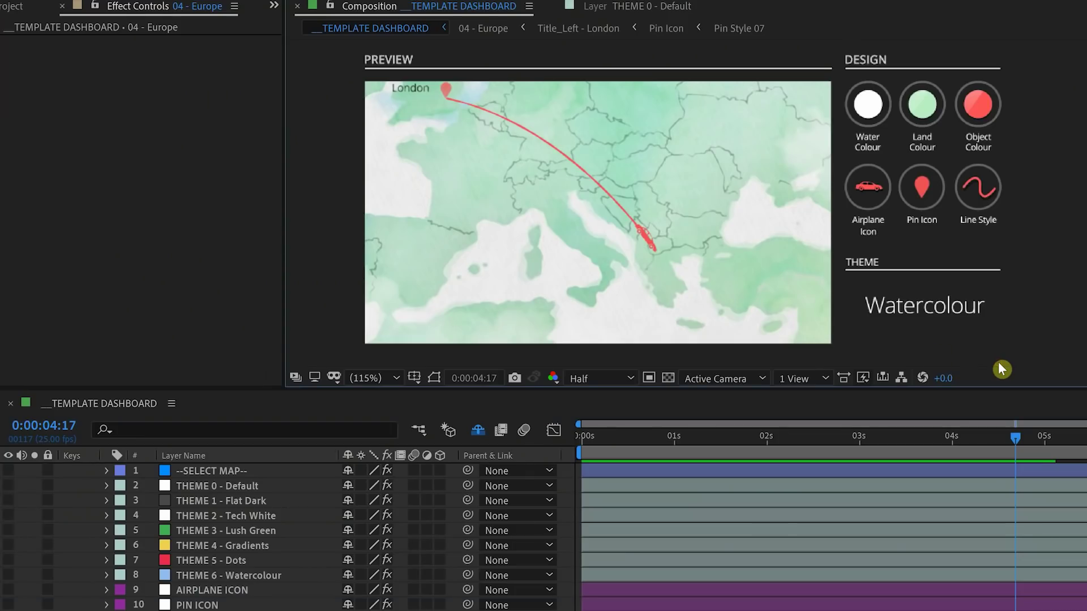
Step: Open the 04 - Europe composition and reveal the Camera Position layer's Position keyframes
double_click(433, 215)
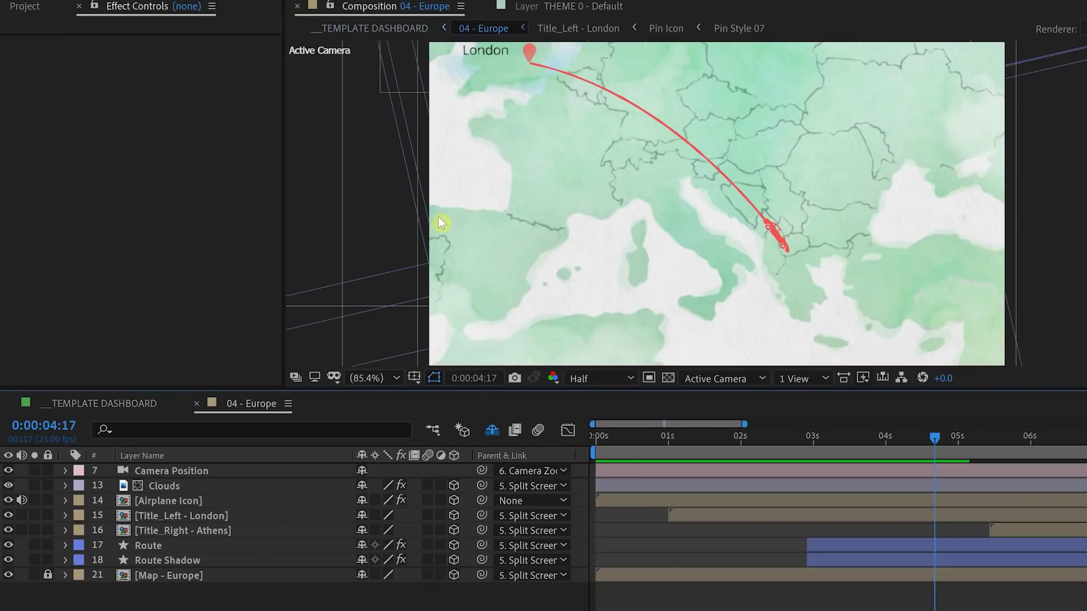
left_click_drag(658, 436, 787, 469)
left_click(777, 475)
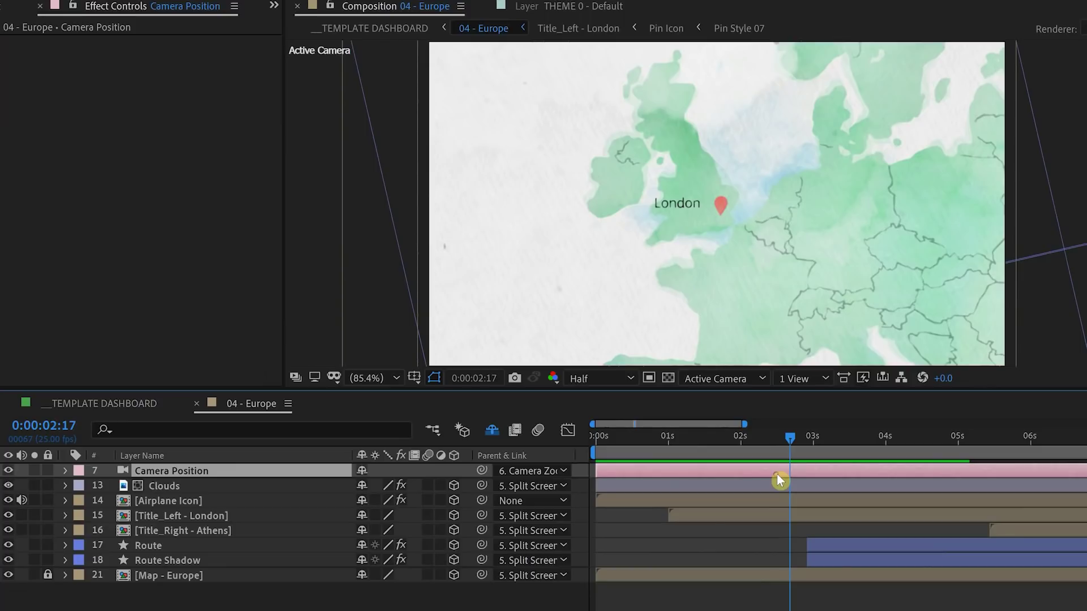
key("p")
Step: Move the camera over Spain at the first Position keyframe, 0:00:02:23, to about 52.8, 1741.4, -2300.0
left_click_drag(810, 456, 808, 444)
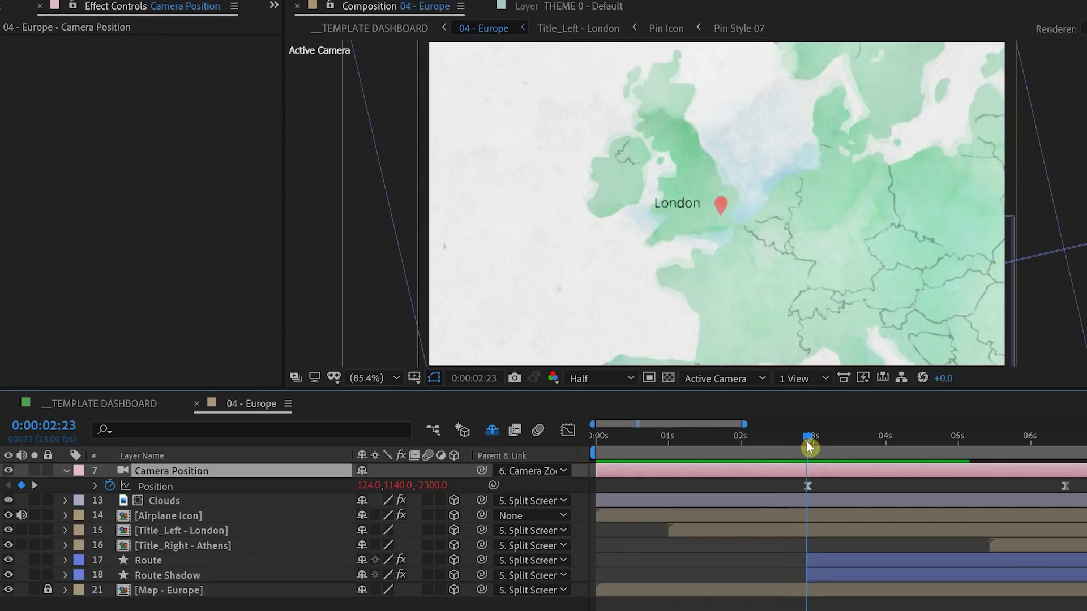
left_click(808, 486)
key("F9")
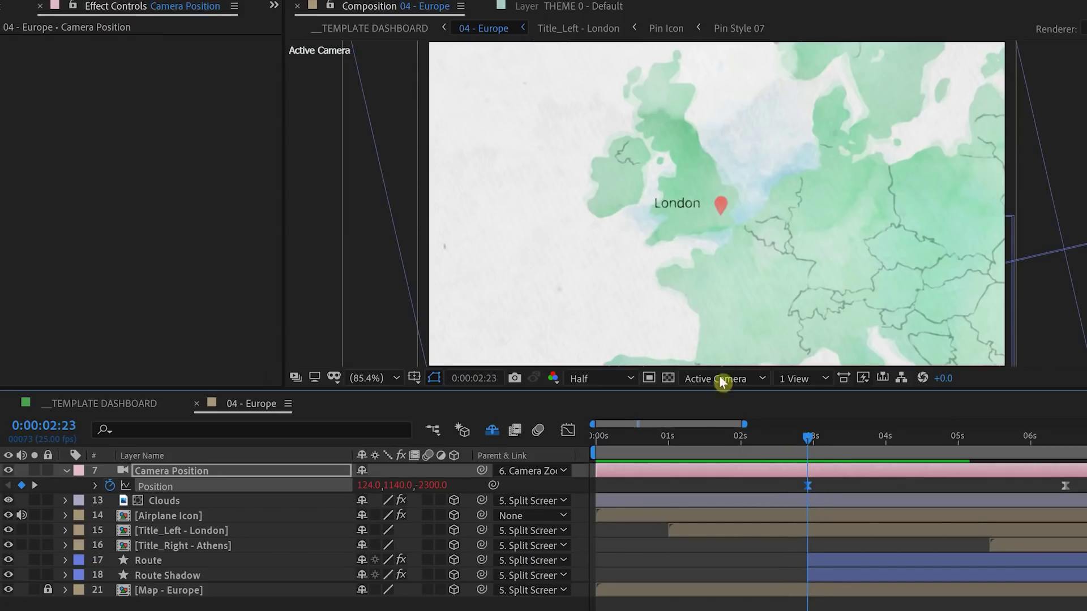
key("c")
left_click_drag(749, 263, 726, 164)
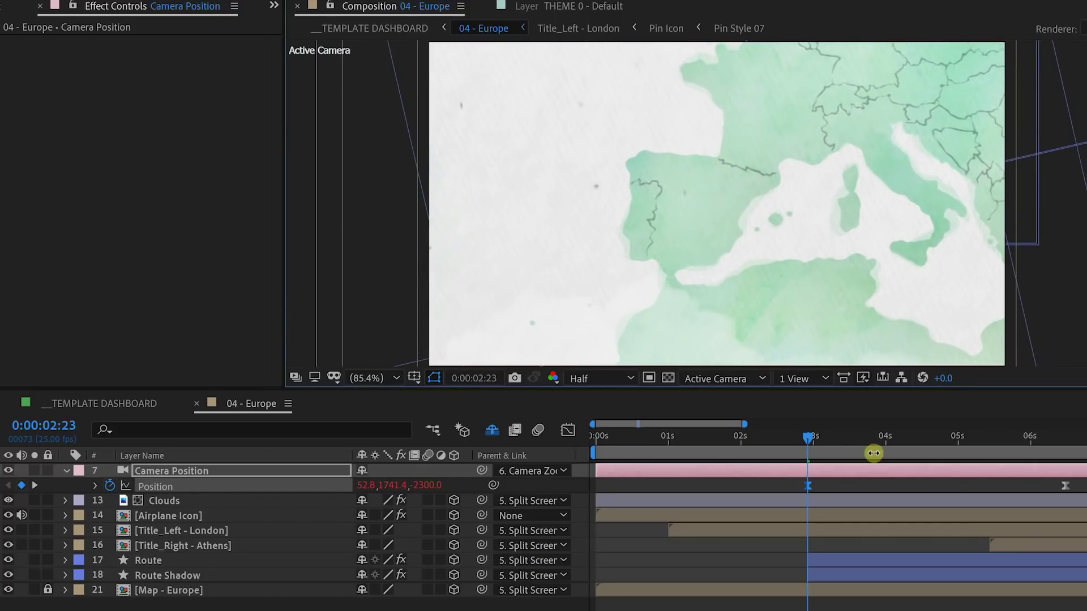
Step: Move the camera to about 594.0, 1158.9, -2300.0 at the 0:00:06:12 keyframe, and place the Title_Right - Athens layer over Poland
left_click_drag(881, 441, 1068, 440)
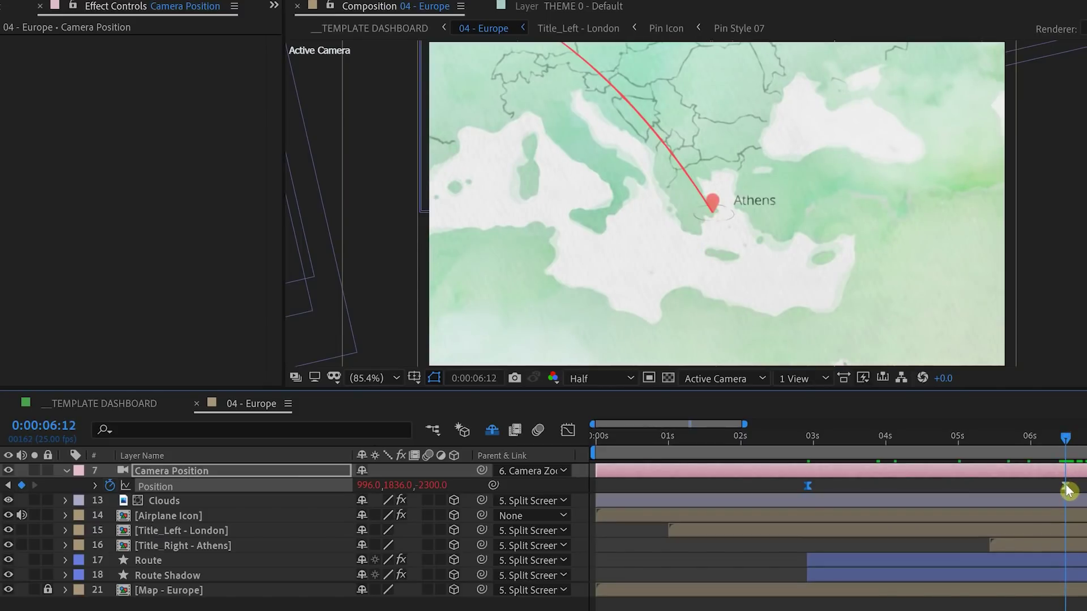
left_click_drag(747, 230, 780, 205)
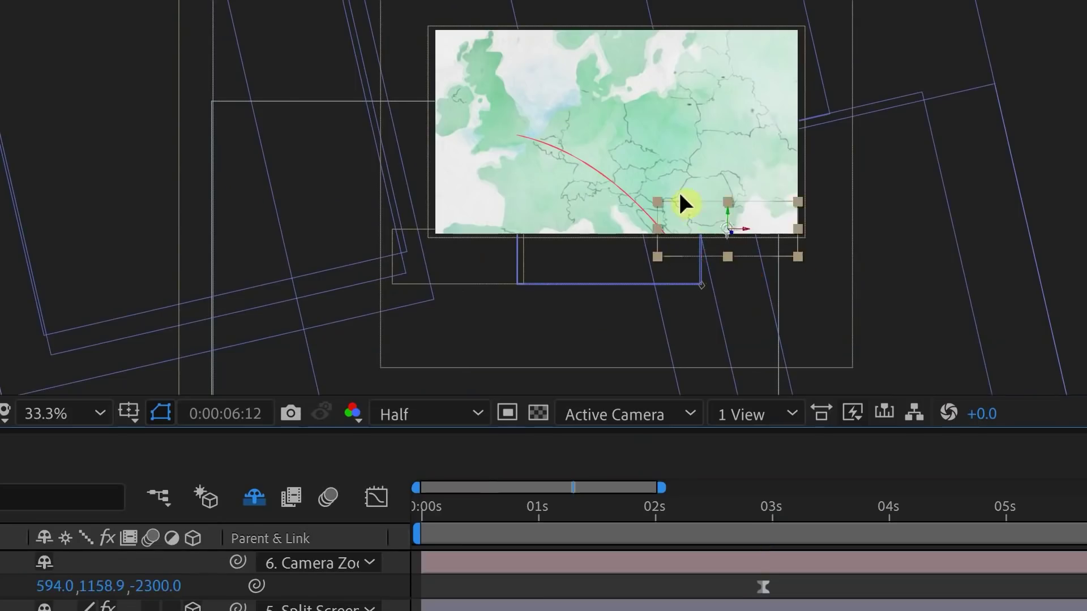
mouse_move(678, 190)
left_mouse_down()
mouse_move(657, 107)
mouse_move(677, 100)
left_mouse_up()
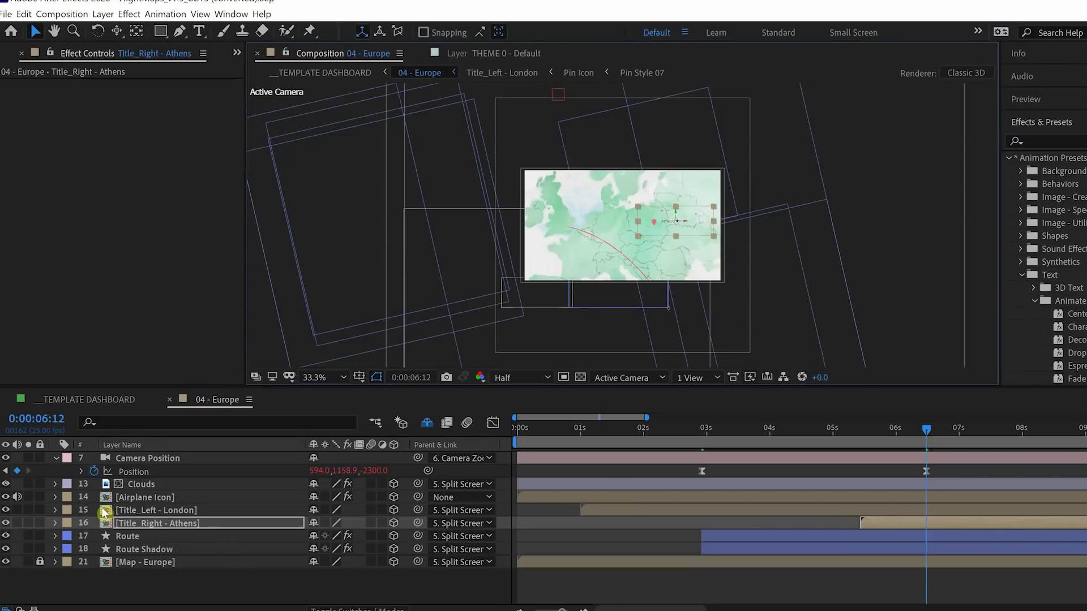
Step: Open the Title_Left - London composition and change its title text to Madrid
left_click(105, 512)
double_click(104, 513)
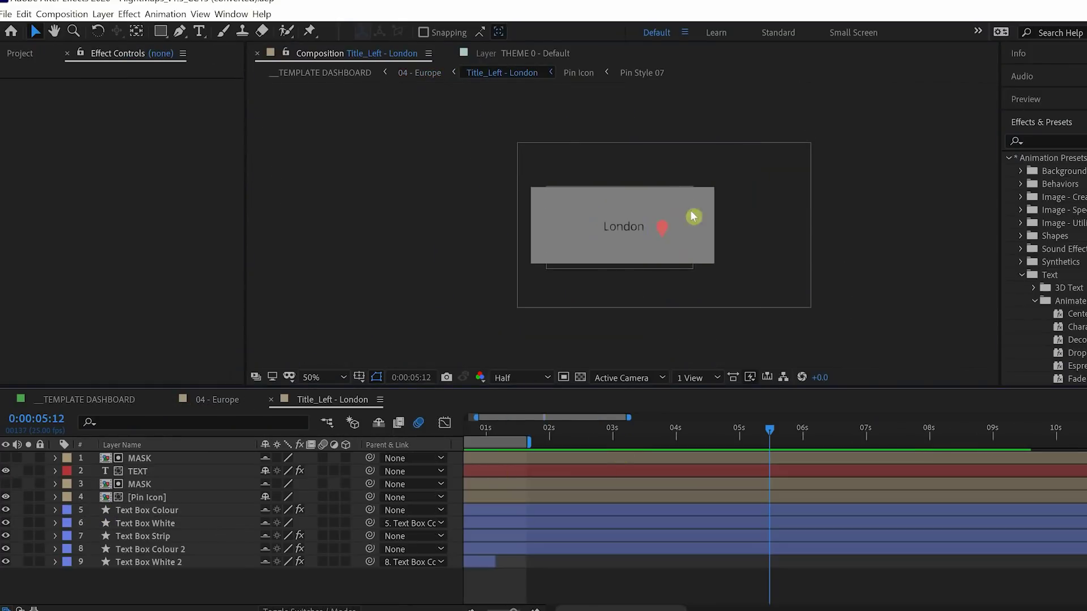
double_click(617, 227)
type("Madrid")
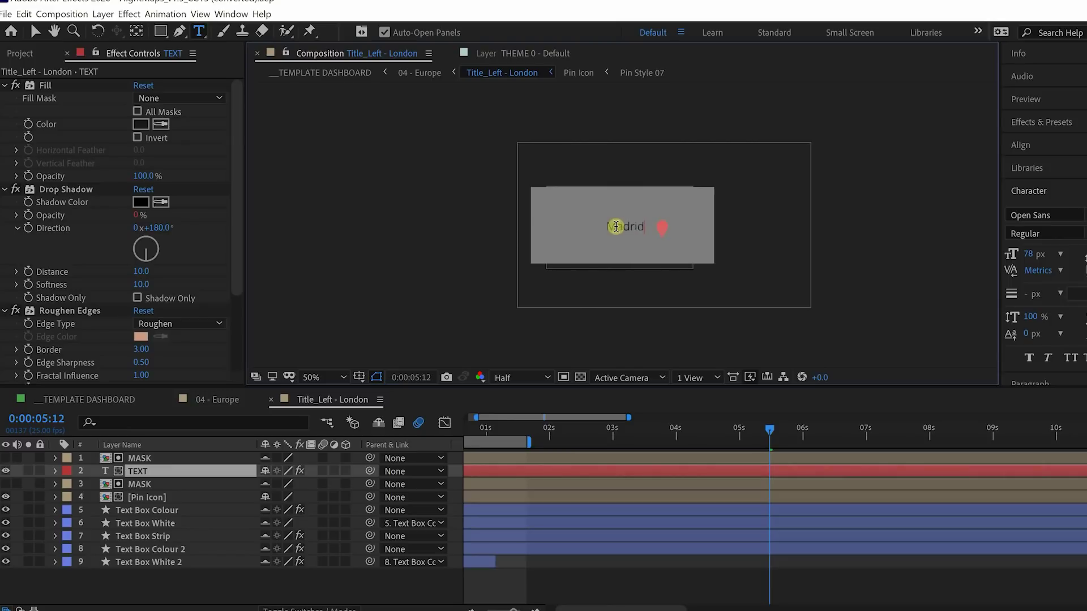
Step: Return to the 04 - Europe composition, open Title_Right - Athens and change its title text to Warsaw
left_click(113, 401)
double_click(225, 535)
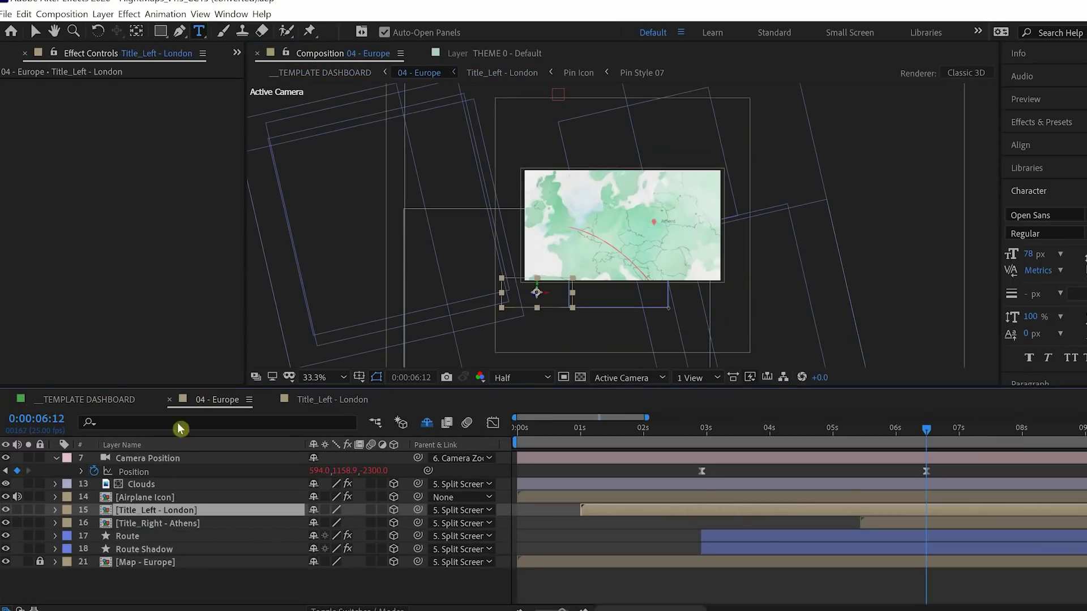
double_click(109, 525)
left_click(594, 221)
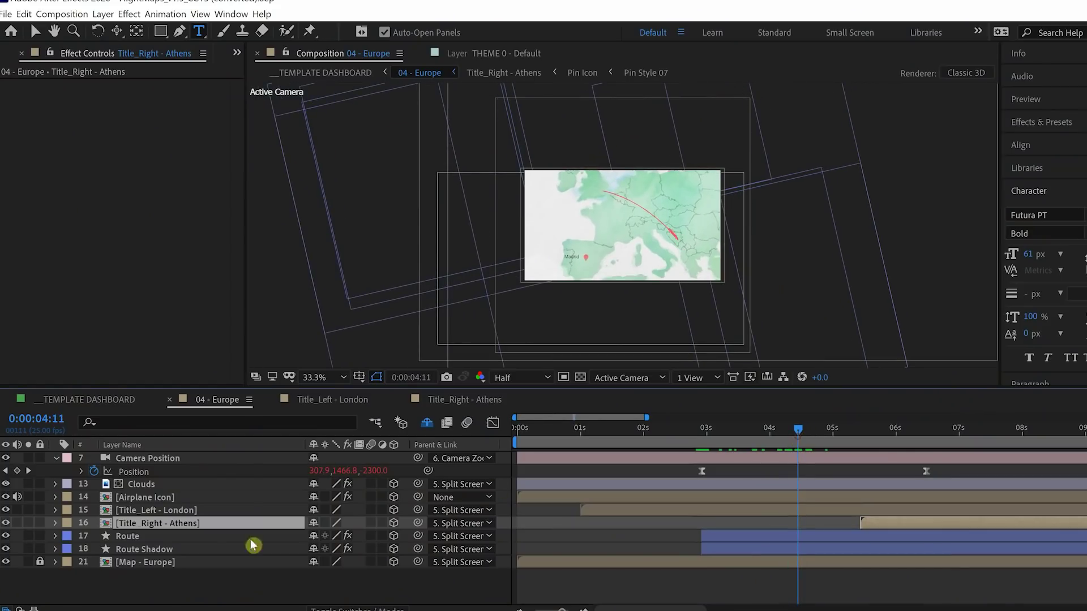
Step: Select Path 1 inside the Route layer's Shape 1 and move the route's London start point to the Madrid pin
left_click(132, 538)
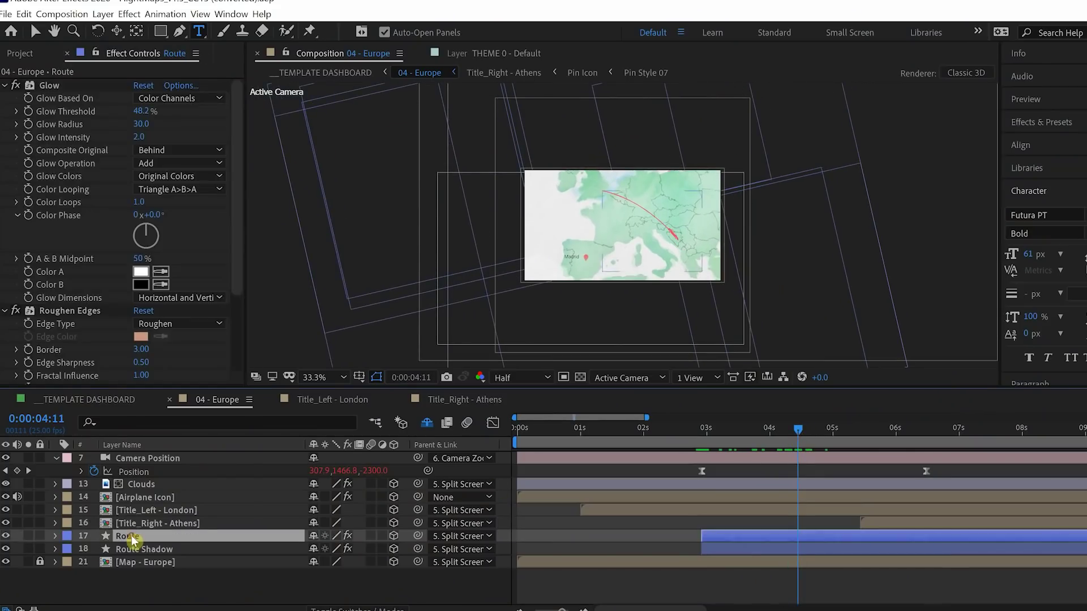
left_click(68, 547)
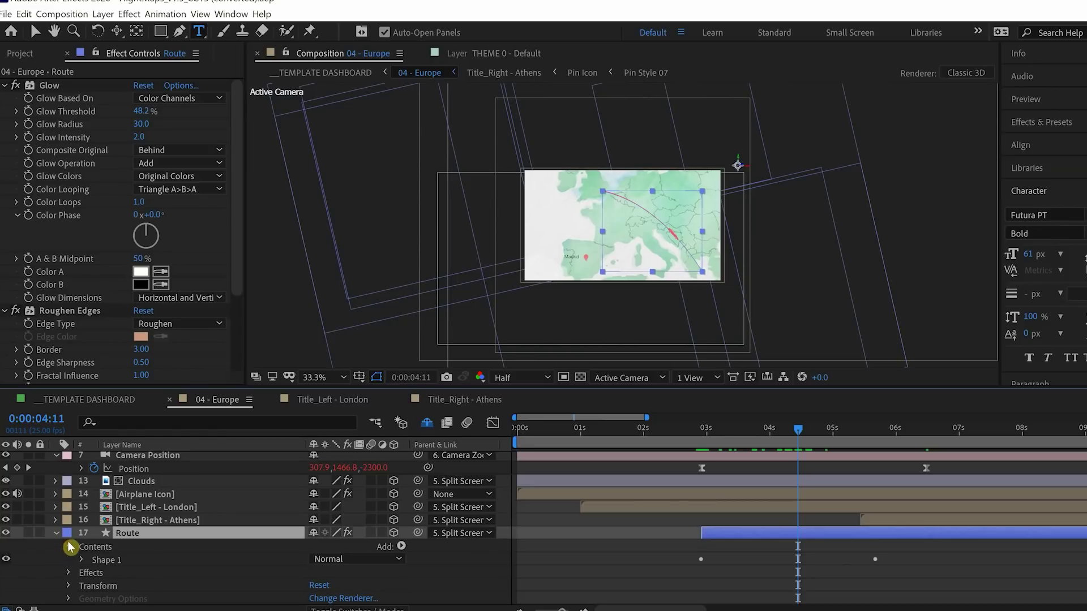
left_click(79, 561)
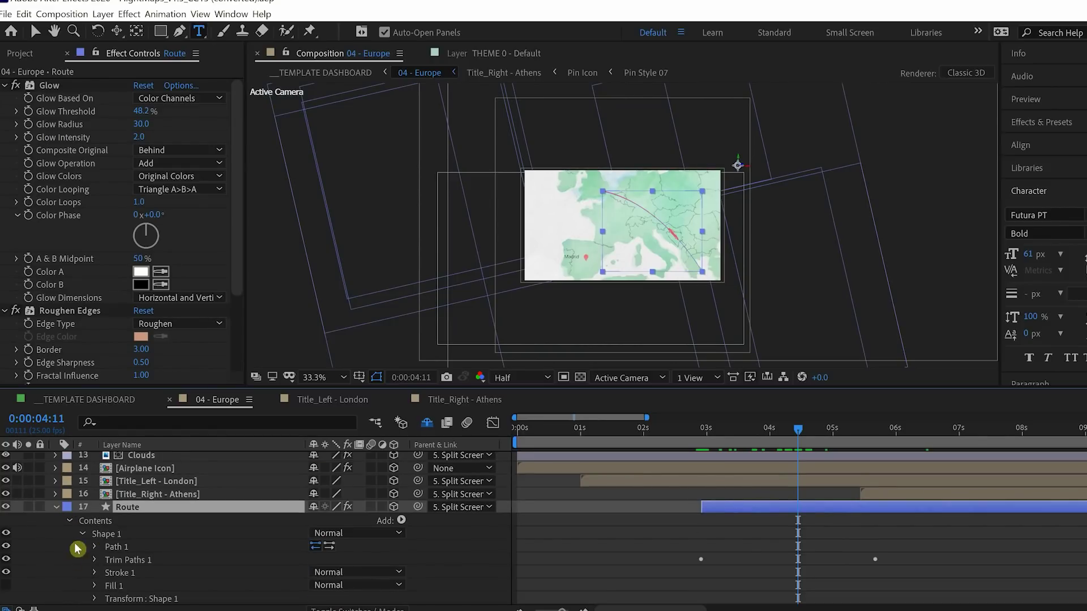
left_click(95, 546)
left_click(119, 547)
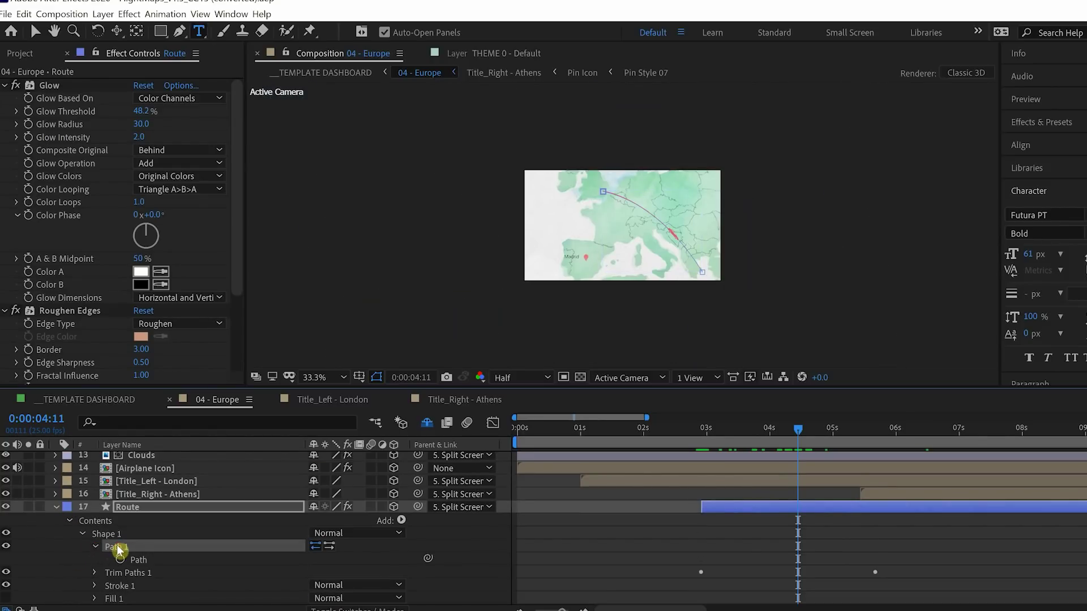
left_click(320, 378)
left_click(333, 107)
left_click(35, 31)
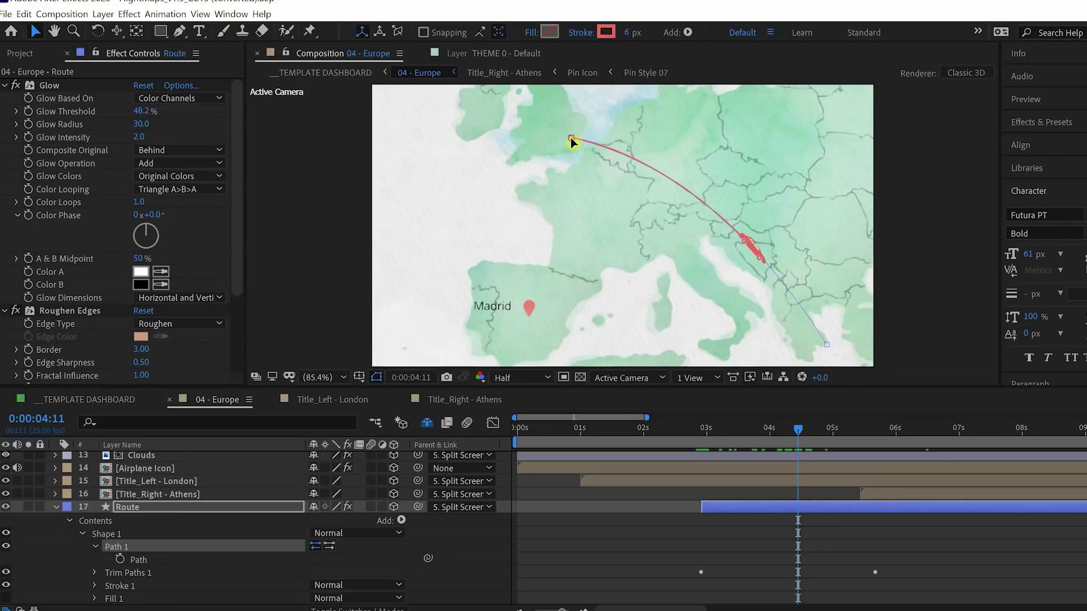
mouse_move(571, 138)
left_mouse_down()
mouse_move(545, 300)
mouse_move(529, 320)
left_mouse_up()
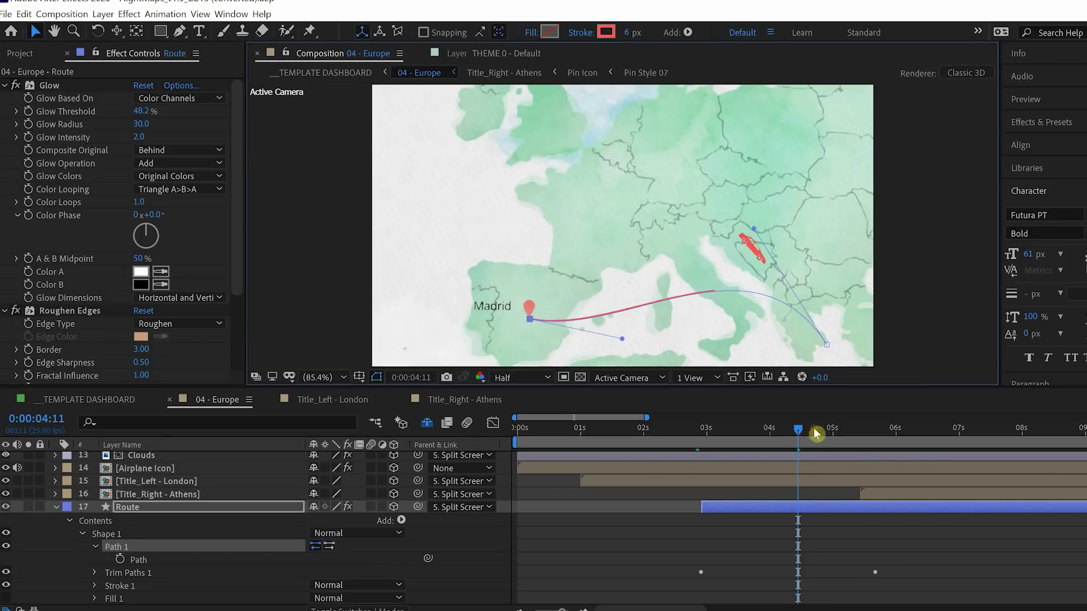
Step: Move the route's end point to the Warsaw pin at 0:00:06:12, and adjust both end handles so the line arches smoothly from Madrid
left_click_drag(810, 437, 925, 432)
left_click_drag(709, 231, 702, 225)
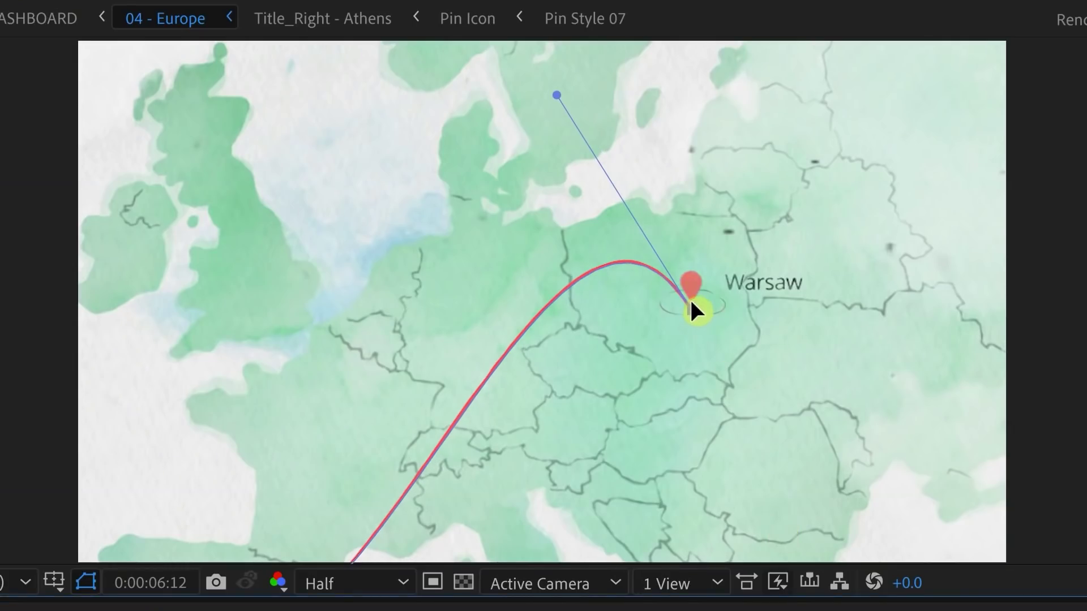
left_click_drag(556, 95, 320, 480)
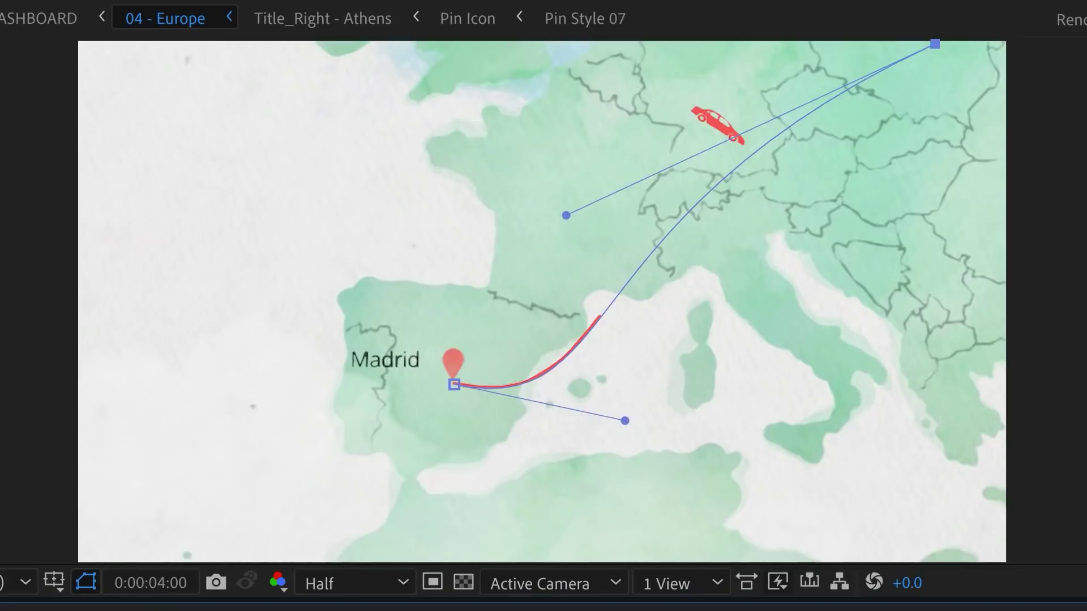
key("Page_Down")
left_click_drag(621, 413, 728, 101)
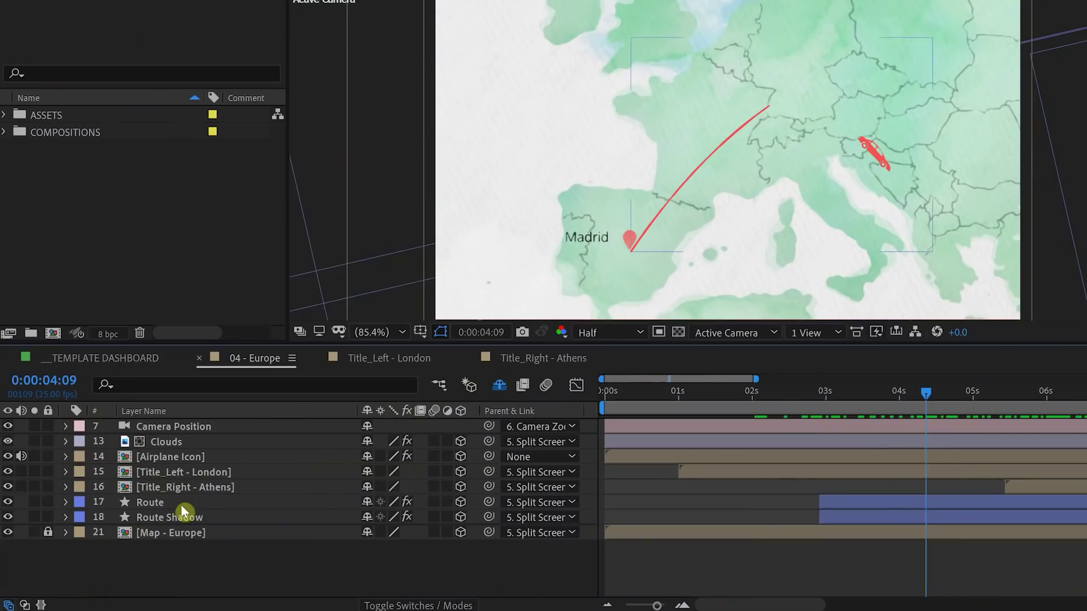
Step: Add a keyframe to the Route layer's Path property at 0:00:04:09, and move the playhead to 0:00:04:03
left_click(181, 504)
left_click(65, 505)
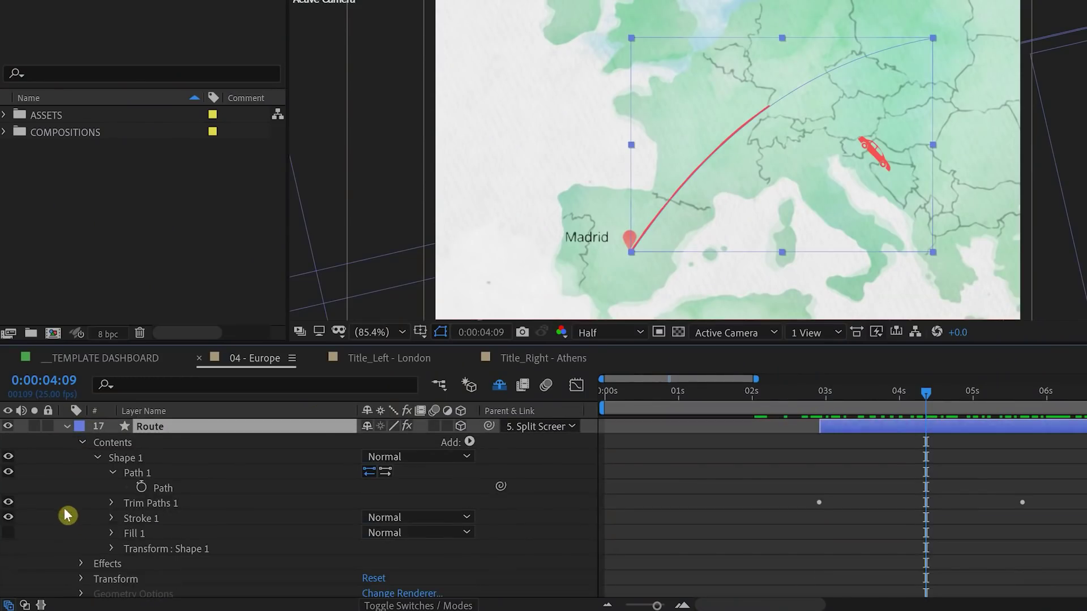
left_click(122, 462)
left_click(134, 474)
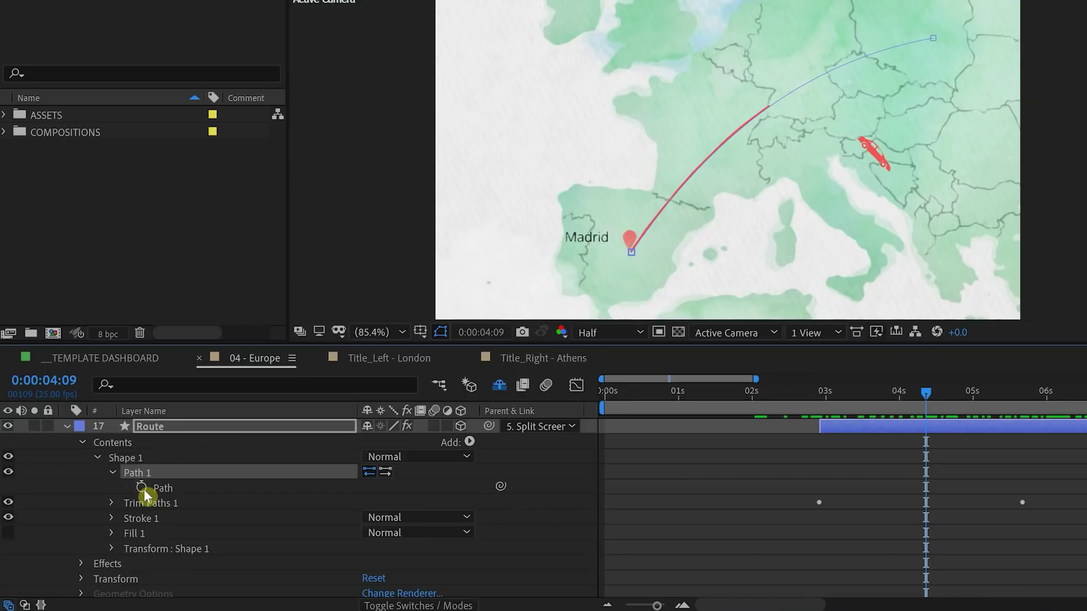
left_click(145, 490)
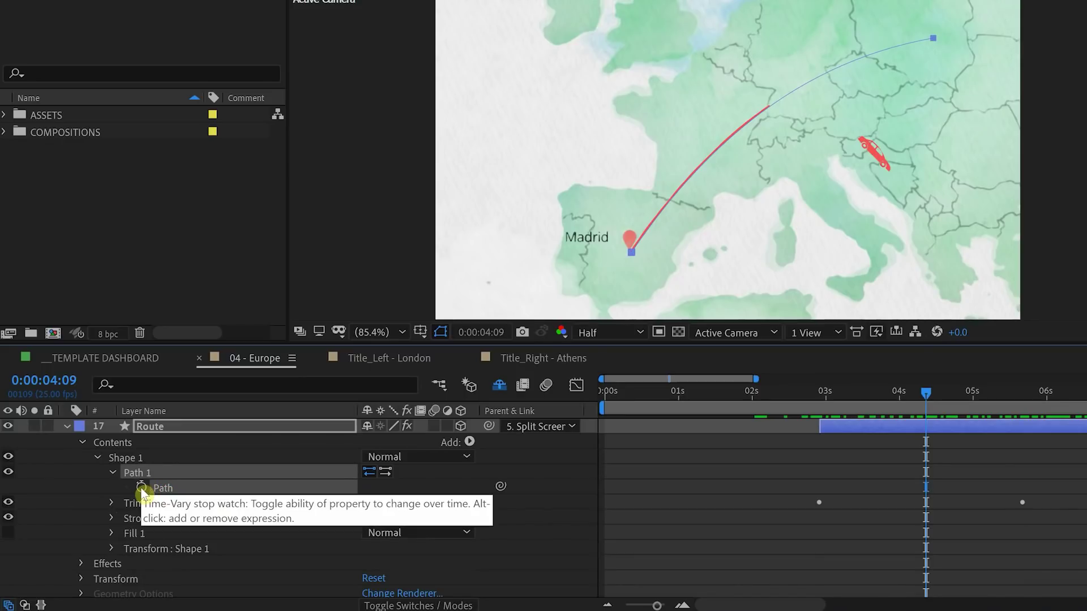
left_click_drag(927, 392, 907, 393)
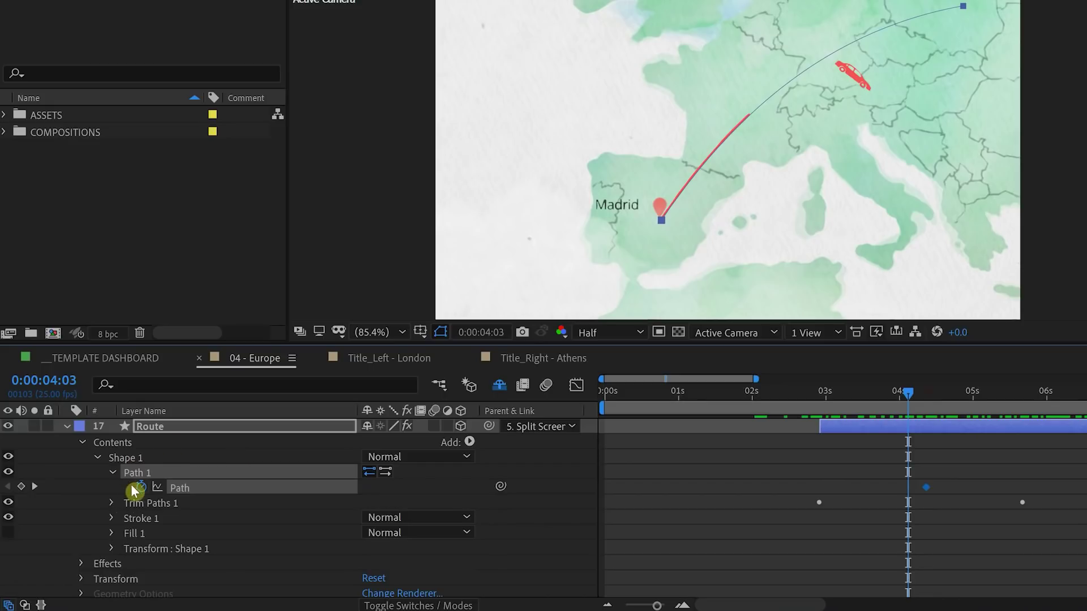
Step: Reveal the Airplane Icon layer's keyframes, clear all its Position keyframes and add a fresh Position keyframe at 0:00:04:03
left_click(66, 427)
left_click(161, 458)
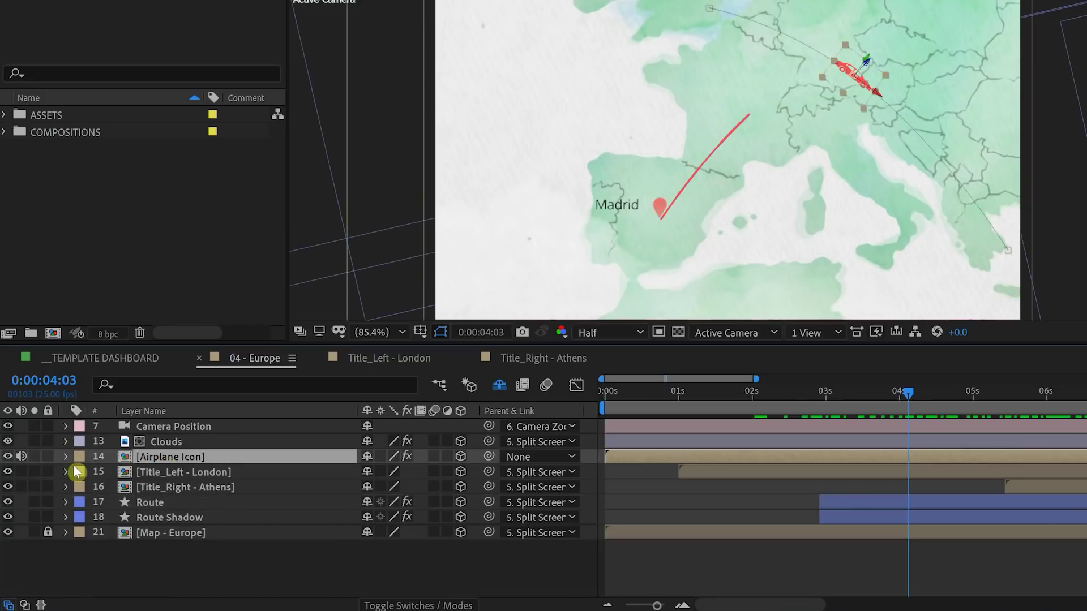
key("u")
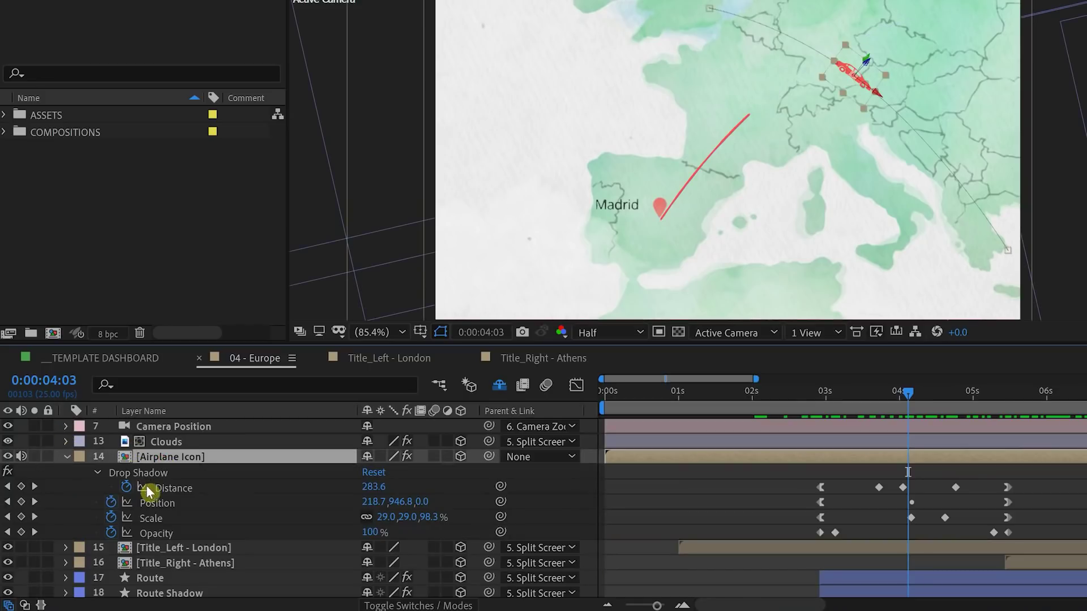
left_click(151, 503)
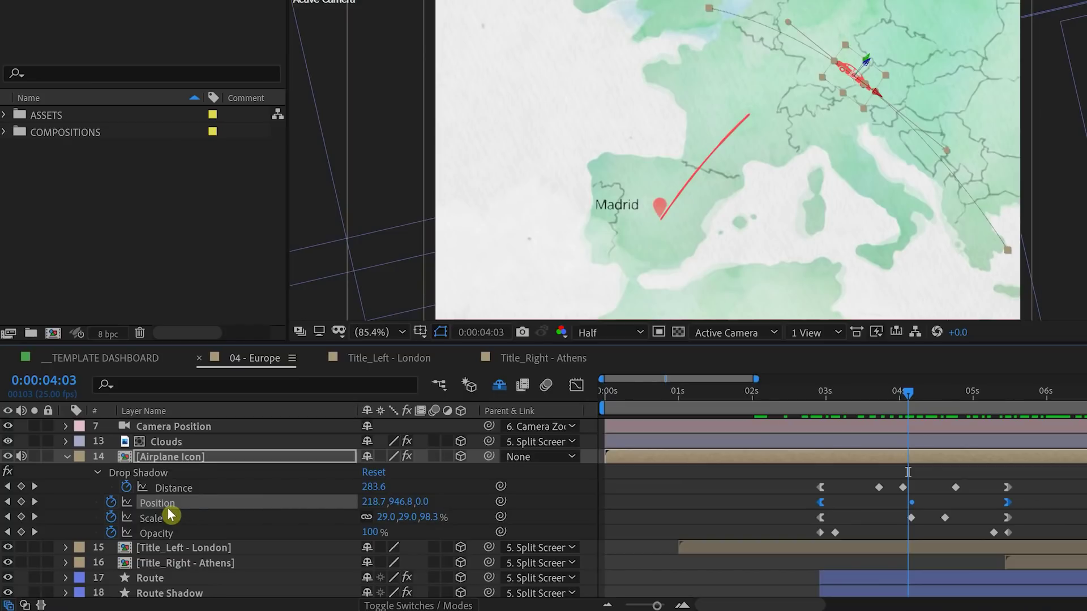
left_click(111, 503)
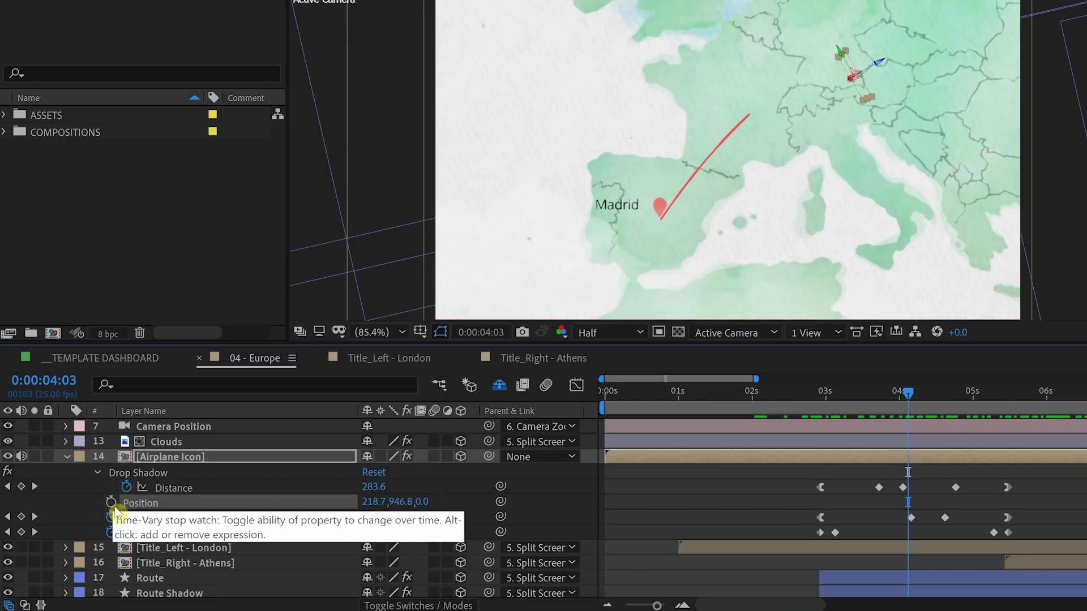
left_click(112, 503)
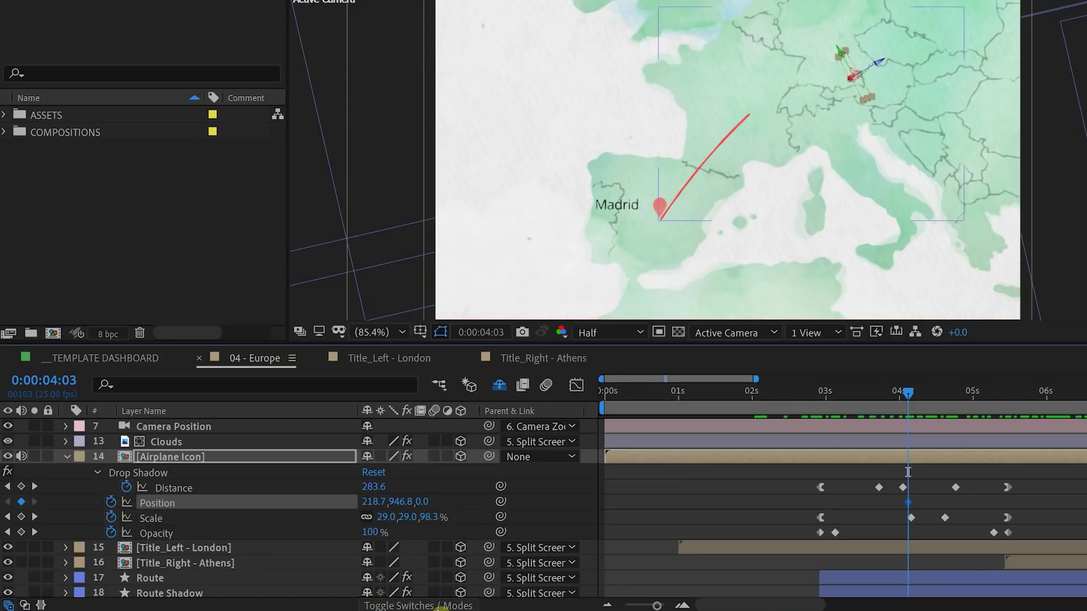
Step: Paste the copied route path into the Airplane Icon's Position and scrub through the timeline to check the motion
key("ctrl+v")
mouse_move(914, 403)
left_mouse_down()
mouse_move(941, 403)
mouse_move(920, 405)
mouse_move(952, 389)
mouse_move(1037, 421)
mouse_move(984, 399)
mouse_move(921, 412)
mouse_move(910, 521)
mouse_move(861, 502)
left_mouse_up()
left_click_drag(917, 396, 843, 404)
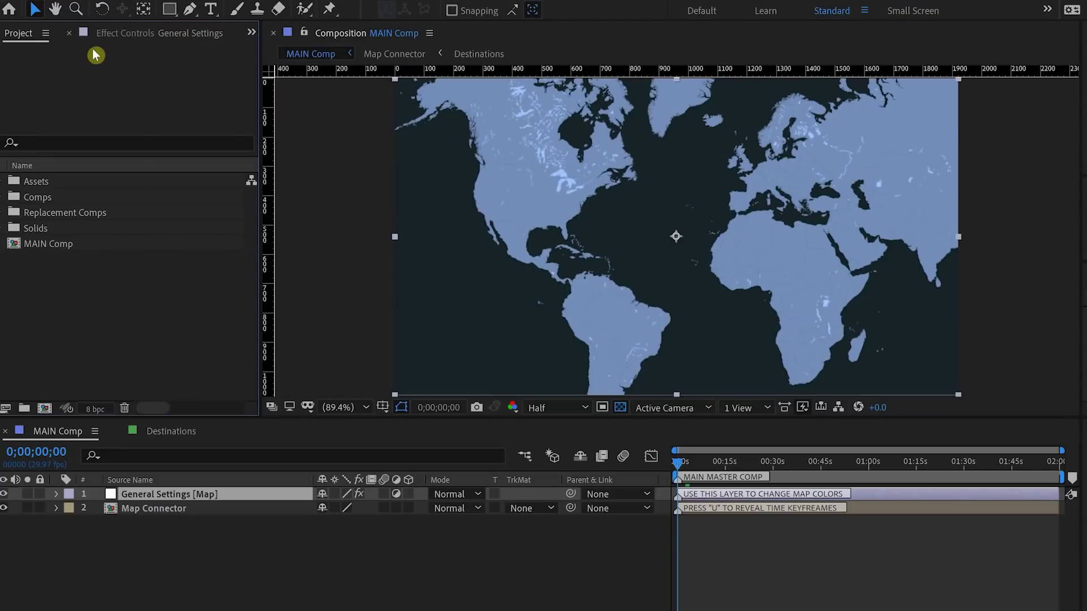
Step: Change the General Settings [Map] layer's Land Color to green in the MAIN Comp
left_click(118, 35)
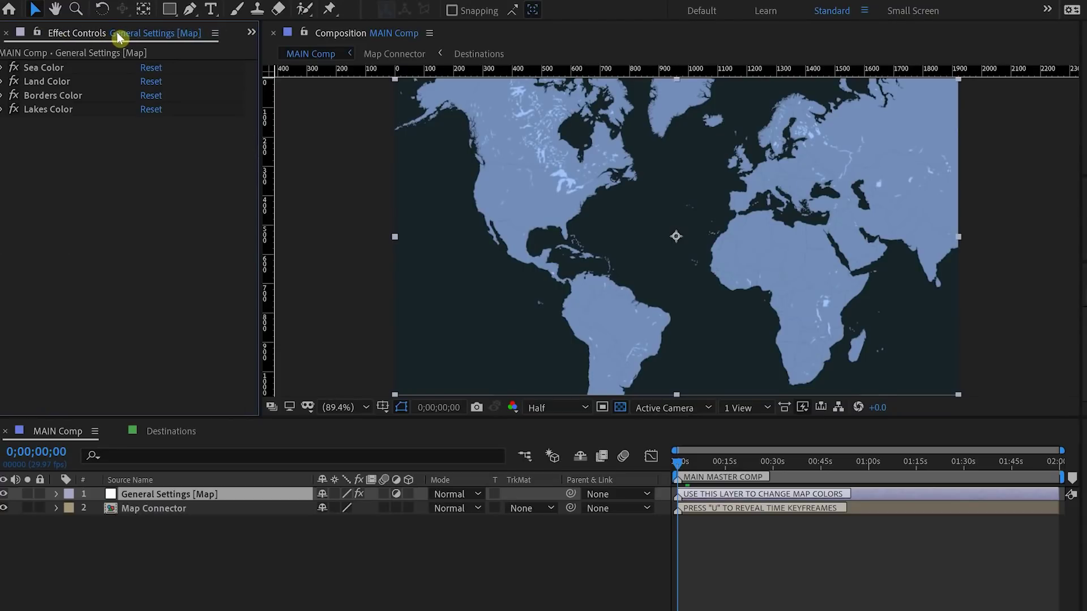
left_click(3, 82)
left_click(148, 96)
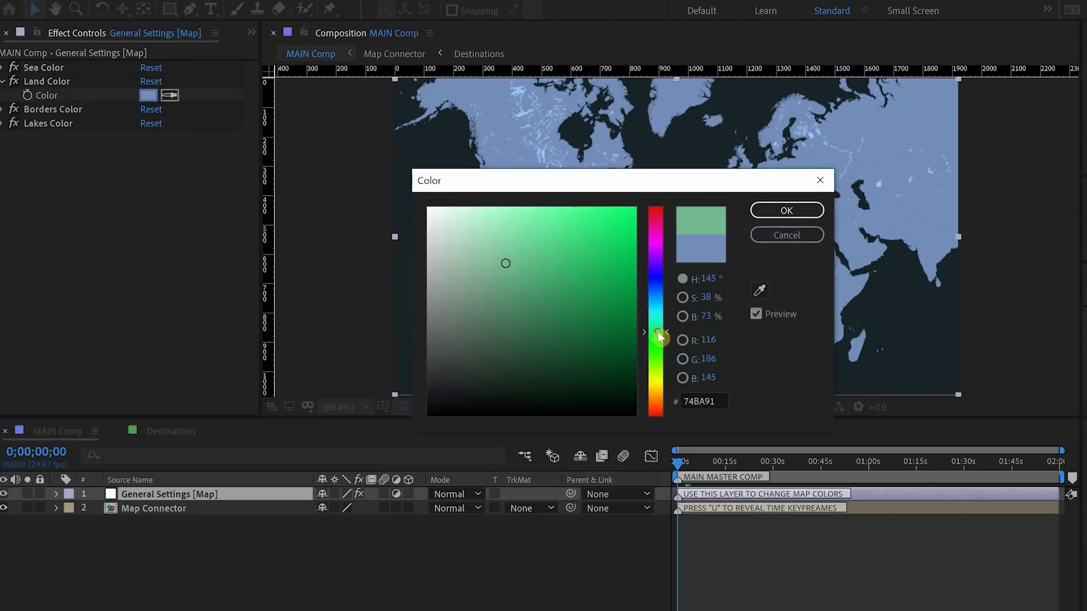
key("ctrl+v")
left_click(783, 209)
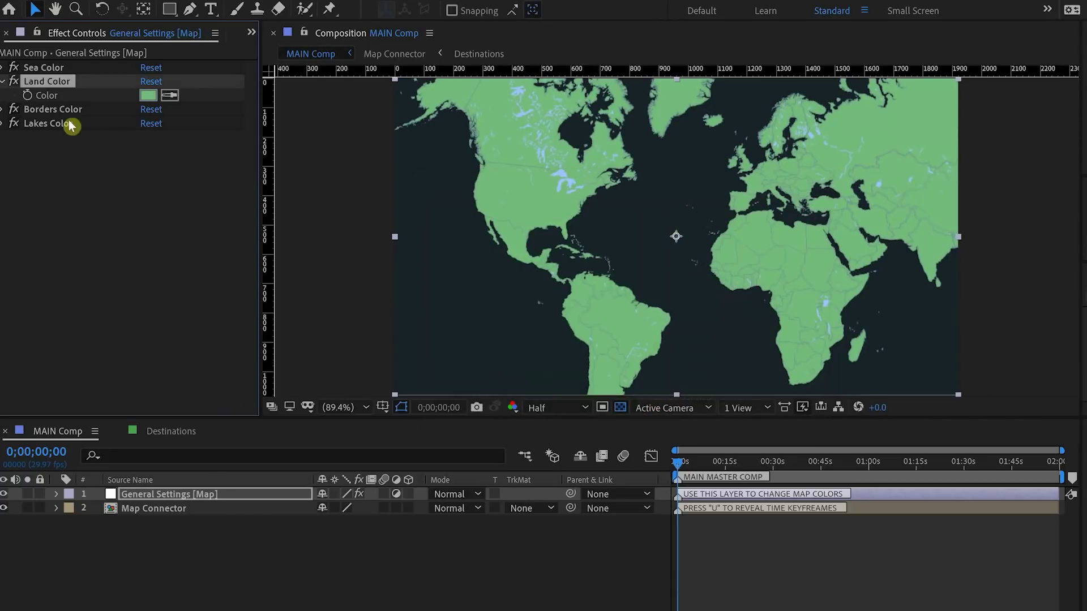
Step: Change the map's Borders Color to a dark tone that contrasts with the green land
left_click(3, 109)
left_click(148, 123)
left_click(786, 210)
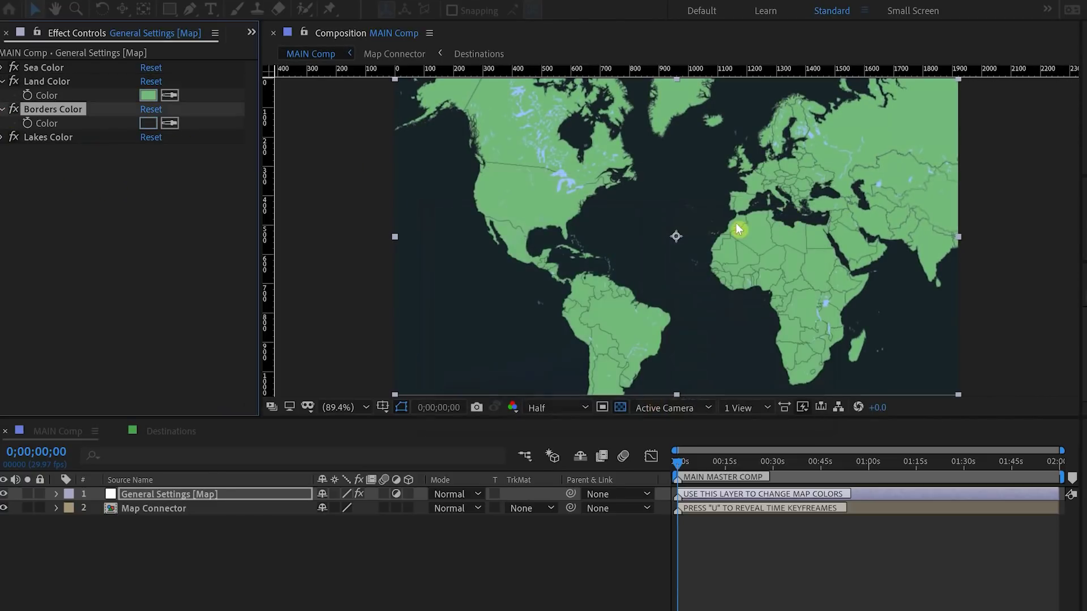
Step: Match the map's Lakes Color to the dark Sea Color
left_click(3, 68)
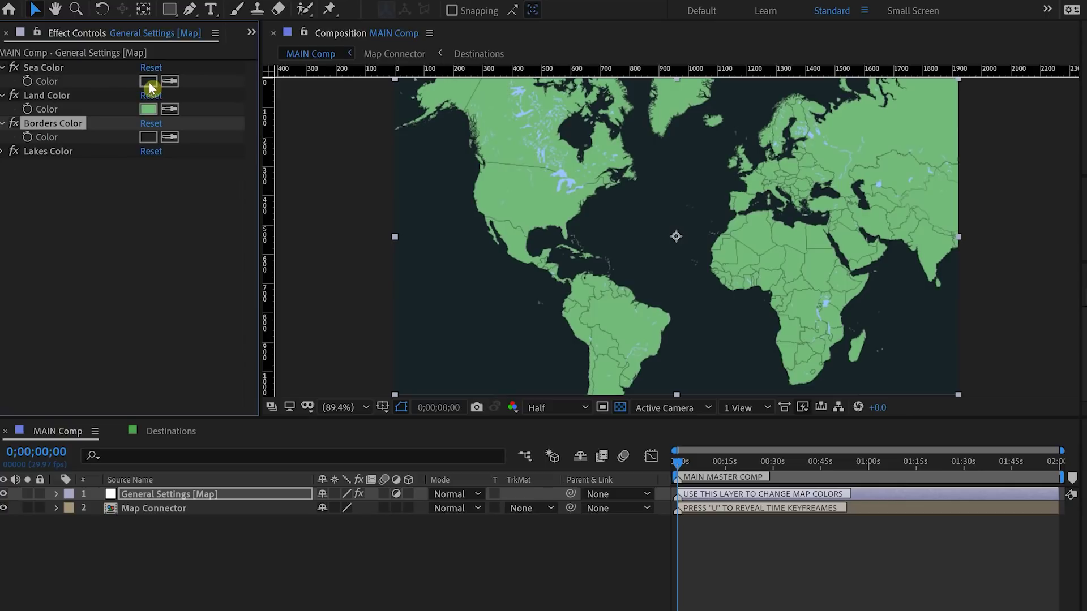
left_click(149, 81)
left_click(784, 233)
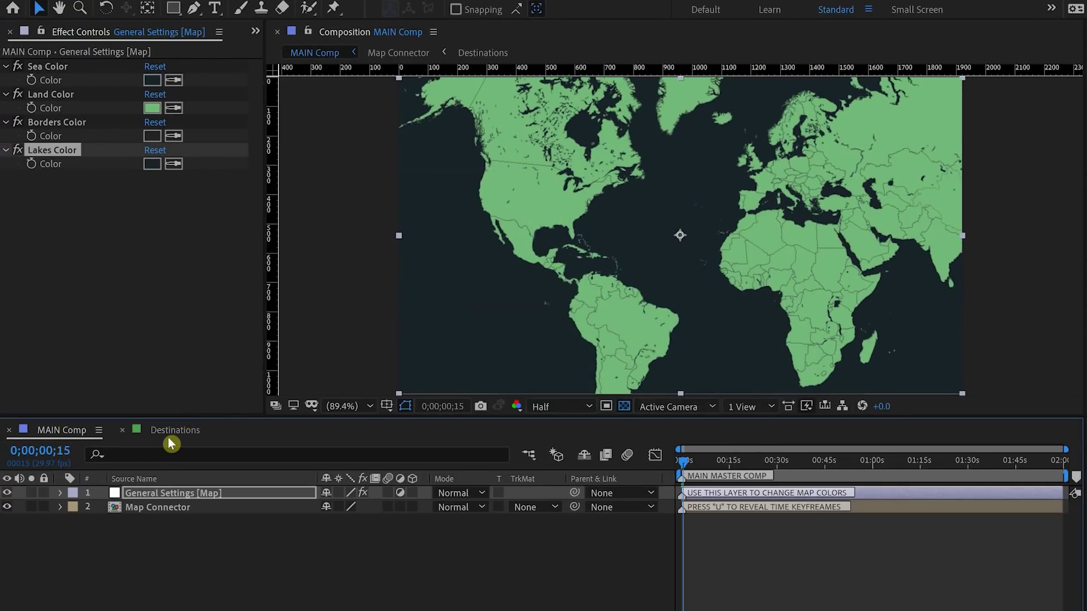
Step: In the Destinations composition, reveal Main Camera Position's keyframes and move the one at 0;00;00;15 over western Europe, about 817.7, 353.5, 2460.1
left_click(170, 439)
left_click(146, 494)
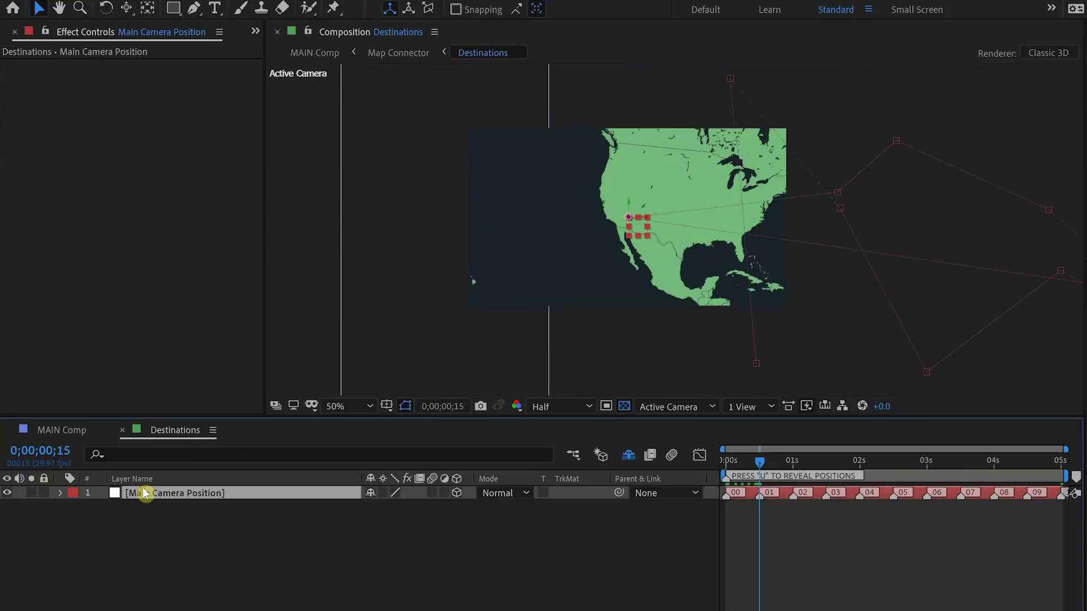
key("u")
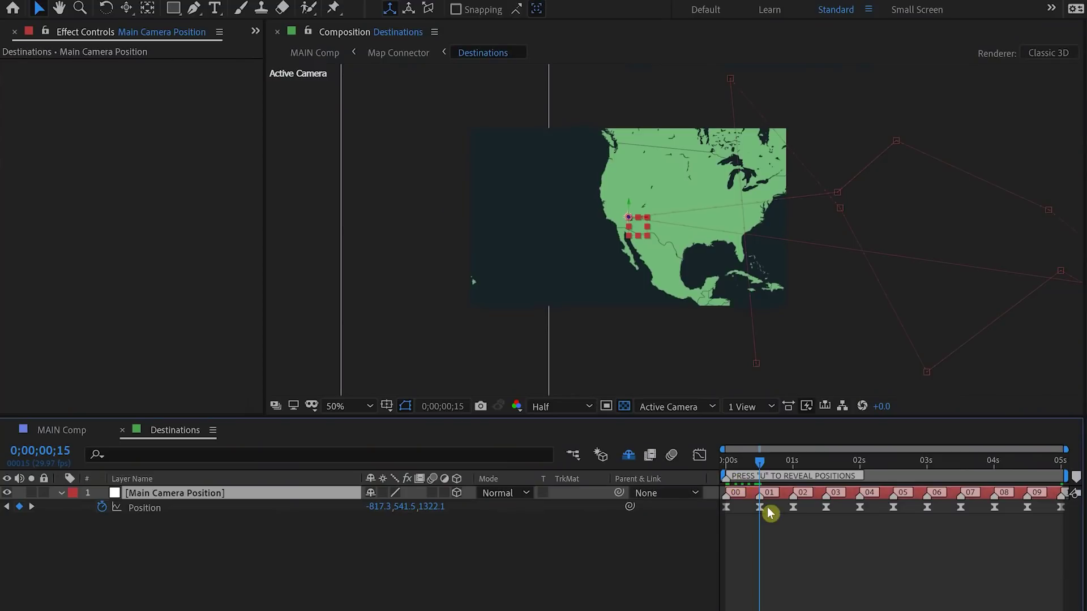
left_click(760, 507)
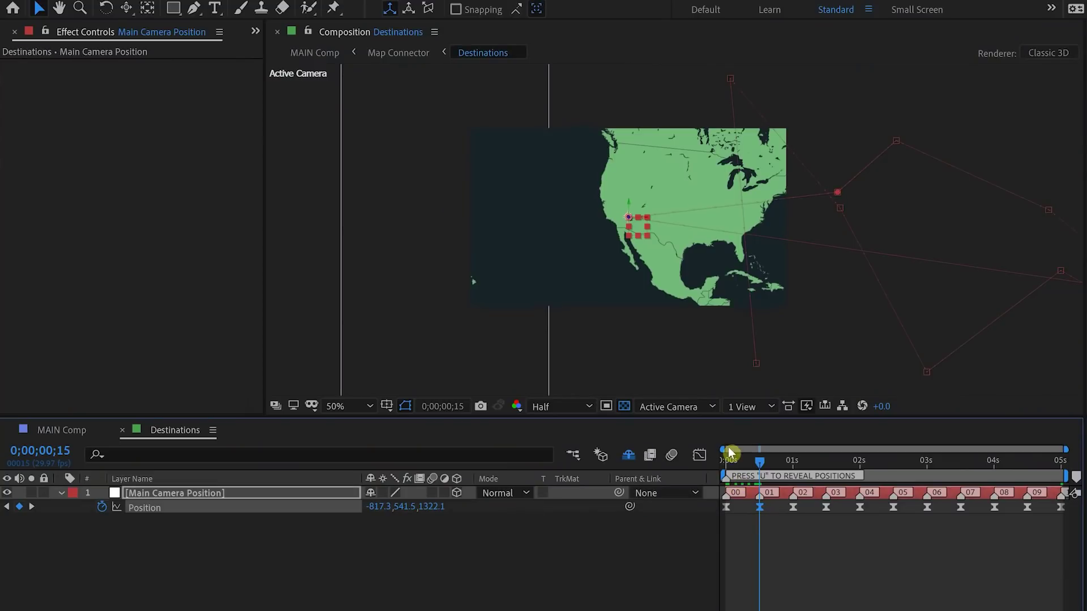
left_click_drag(372, 509, 194, 559)
left_click_drag(511, 500, 340, 507)
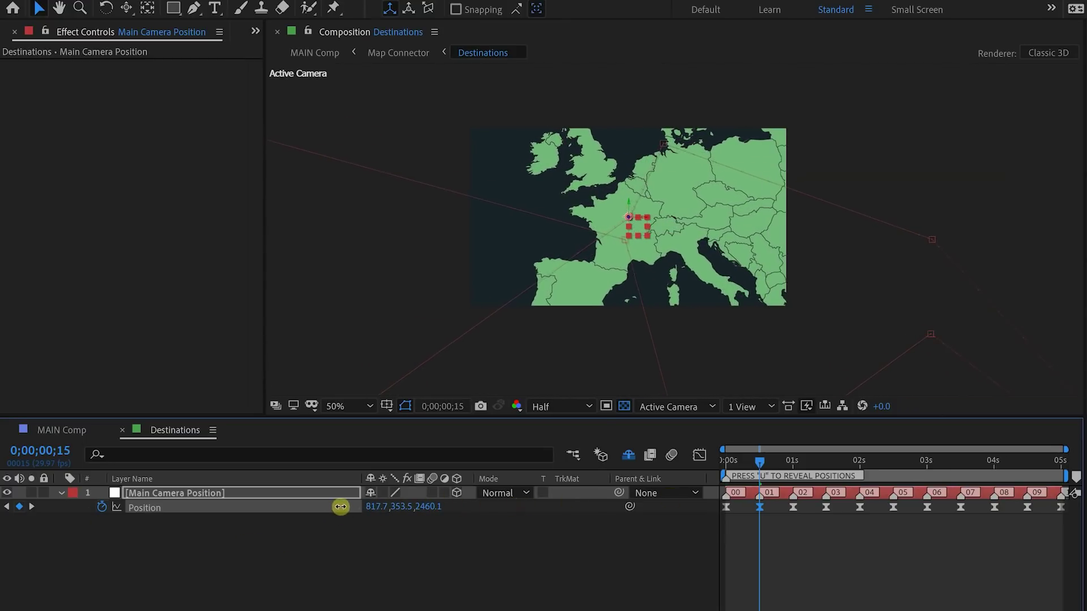
Step: Adjust the Main Camera Position's Position at 0;00;01;00 for marker 02, and shift its X value at 0;00;01;16 for marker 03
left_click(792, 464)
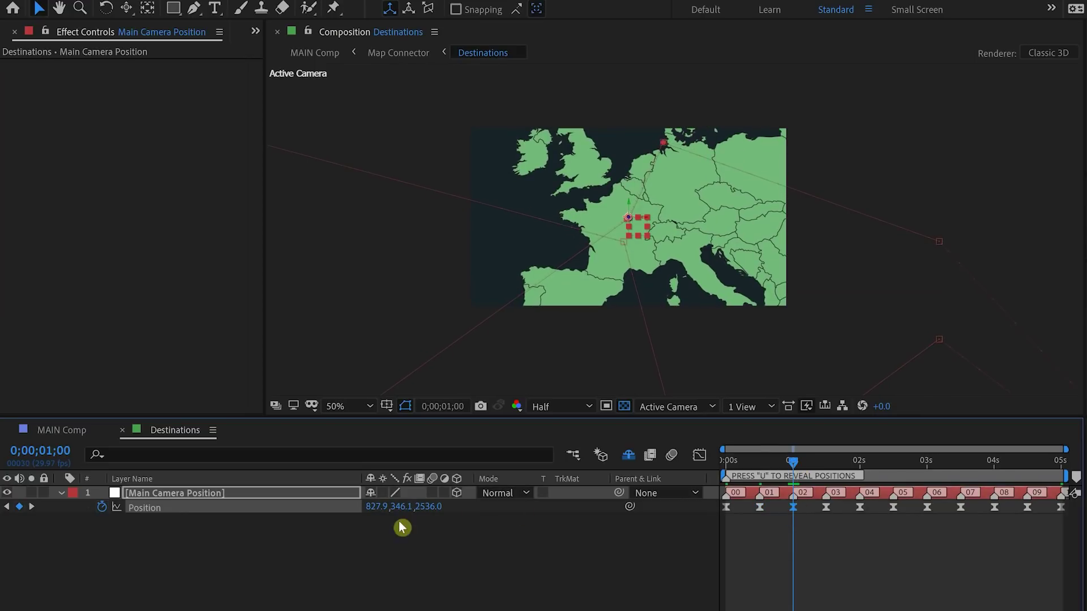
left_click_drag(416, 506, 211, 528)
left_click(827, 469)
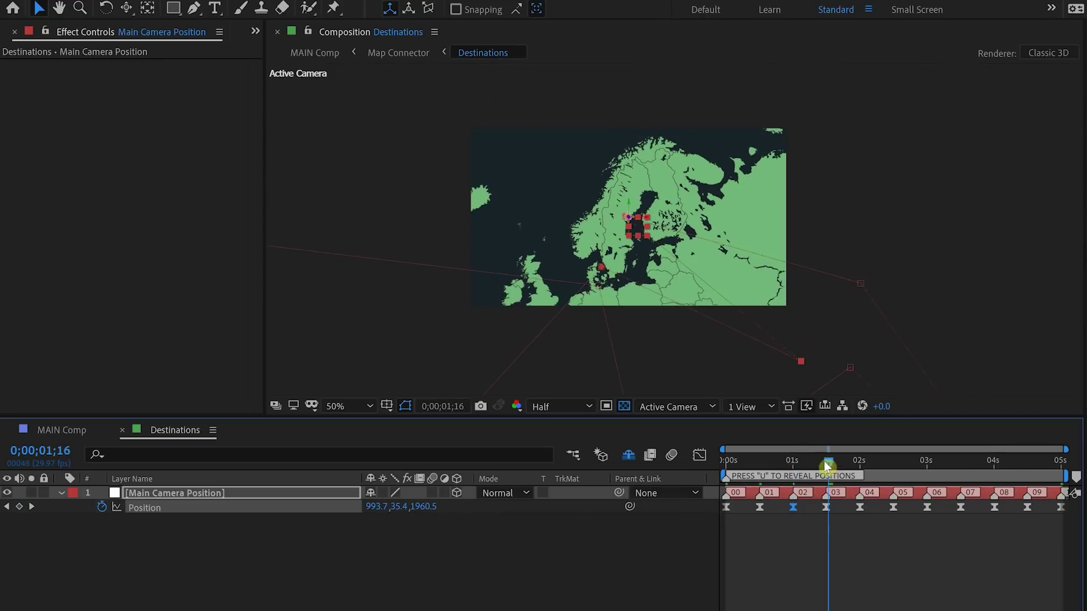
left_click_drag(375, 507, 502, 519)
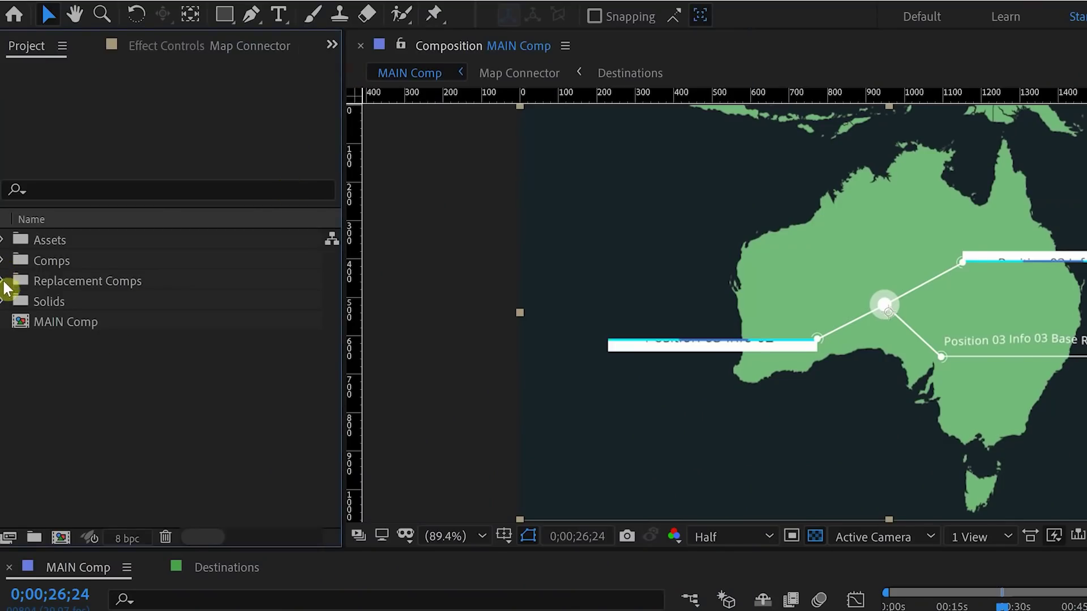
Step: Open the Position 01 Info 02 Base Replacement composition and replace its text with EDIT THE TEXT HERE
left_click(3, 261)
left_click(22, 301)
left_click(63, 318)
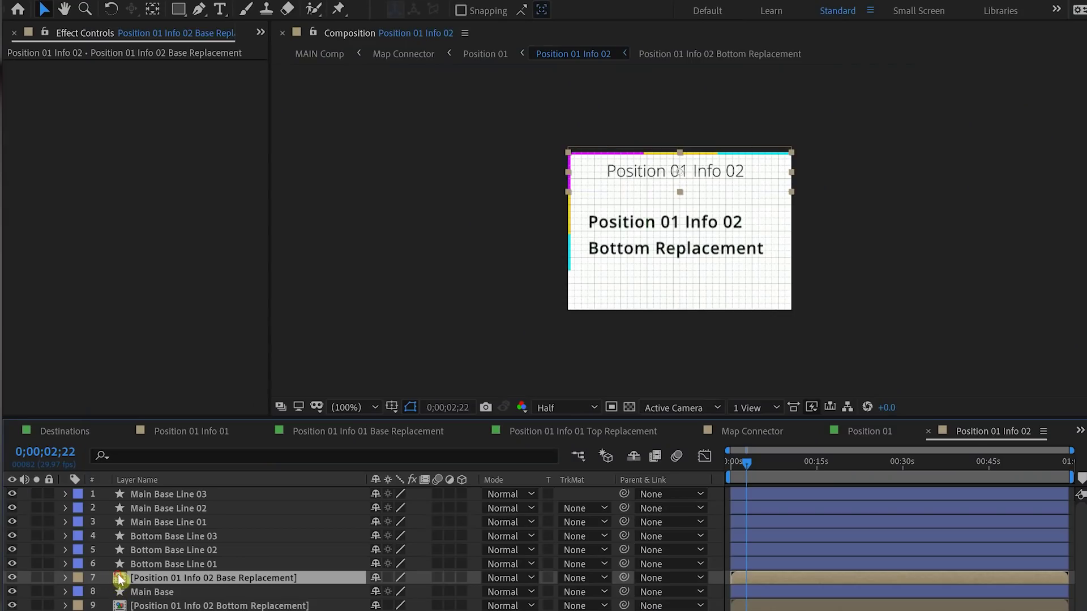
double_click(120, 578)
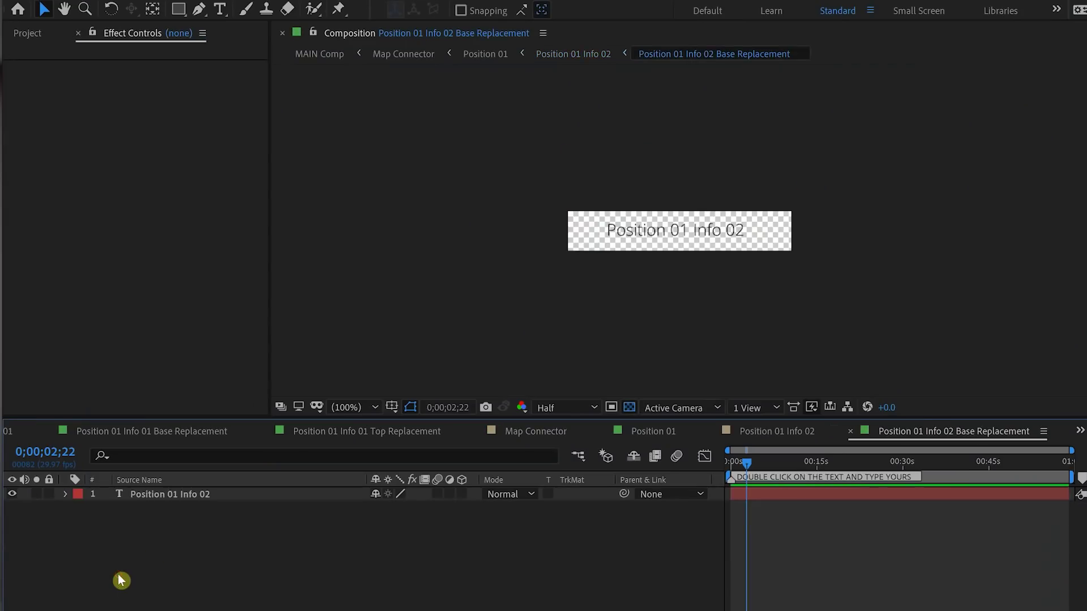
left_click(196, 498)
double_click(648, 232)
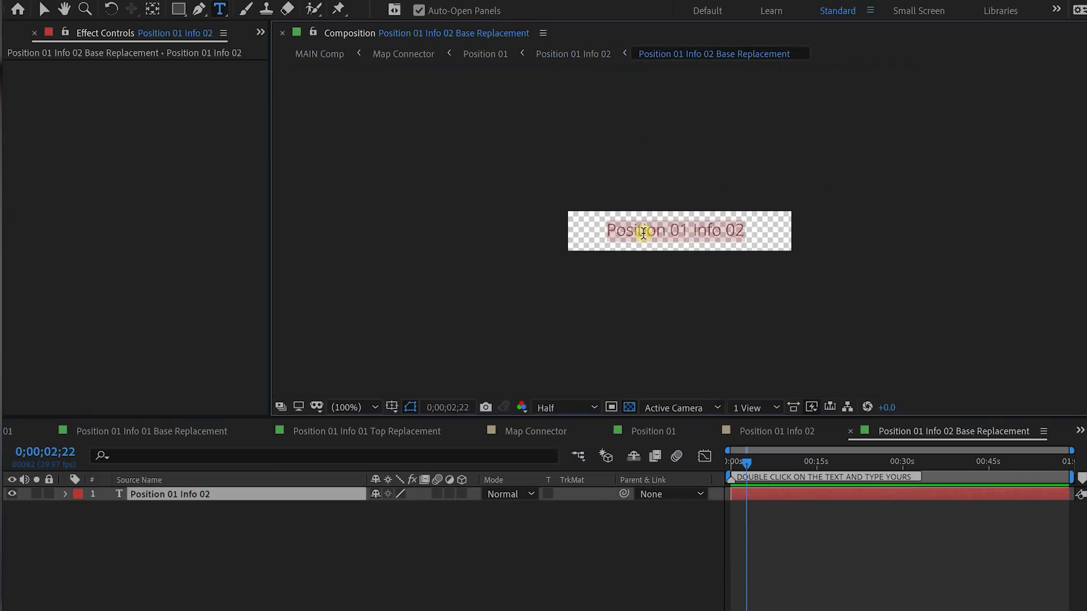
type("EDIT THE TEXT HERE")
left_click(963, 455)
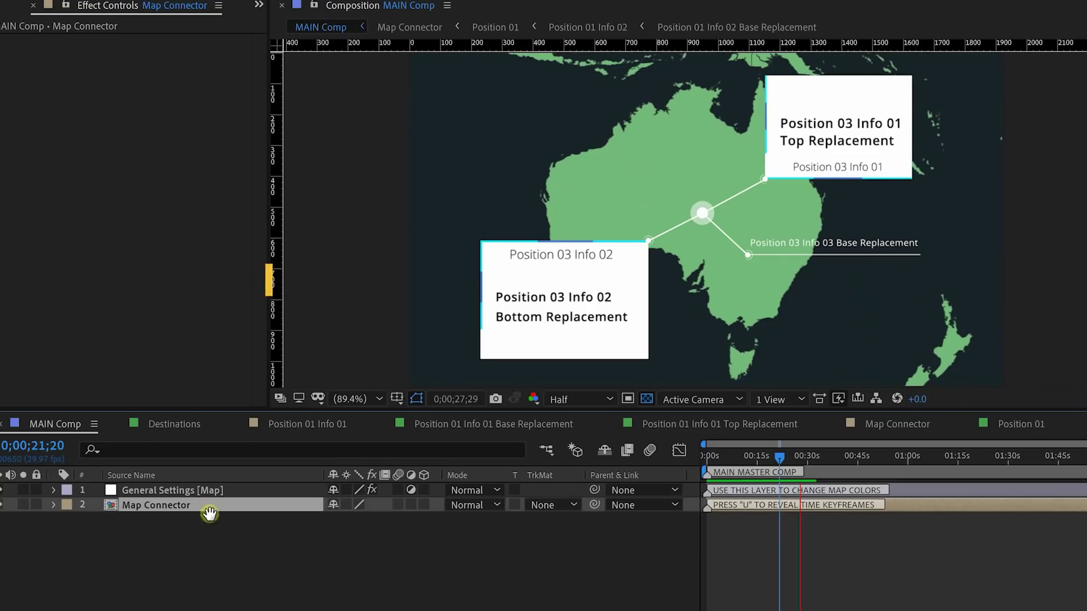
Step: Reveal the Map Connector layer's Time Remap keyframes and shift those from about 0;00;30;05 onward later to lengthen the Australia segment
key("u")
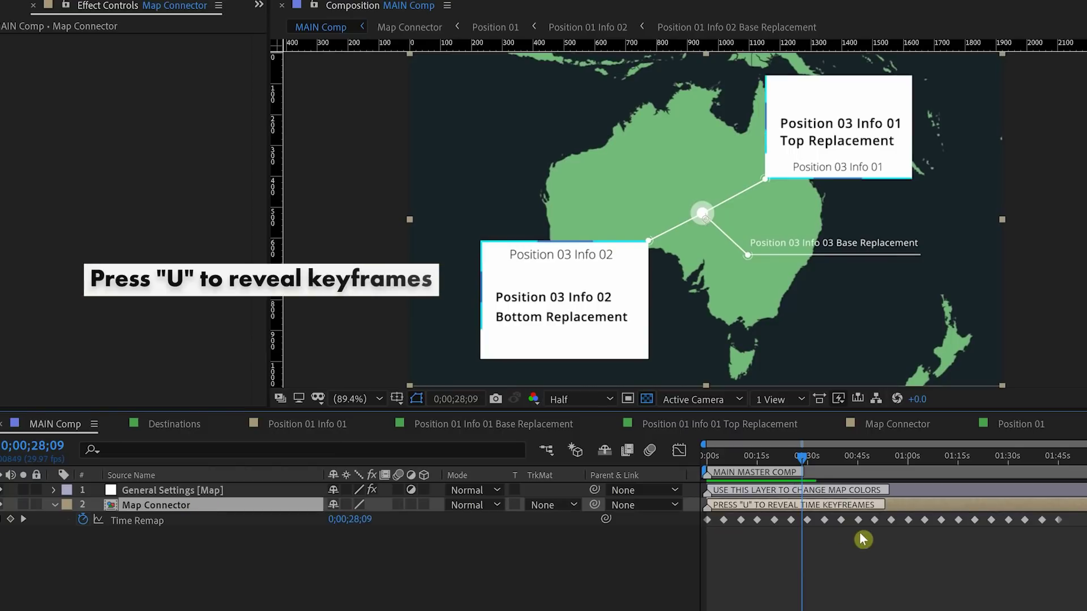
left_click_drag(804, 459, 810, 484)
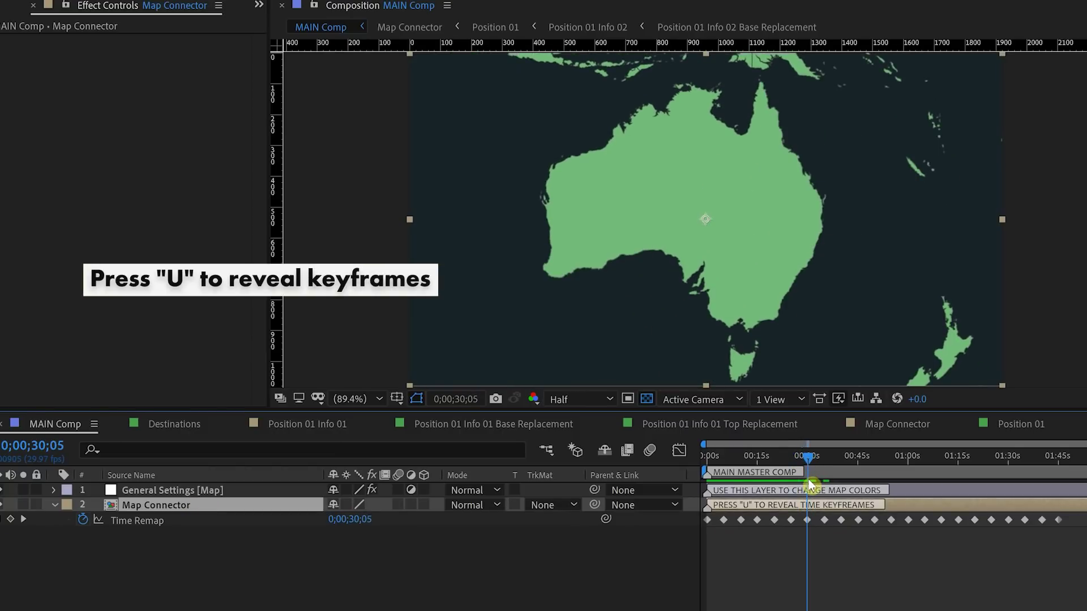
left_click_drag(1075, 542, 847, 532)
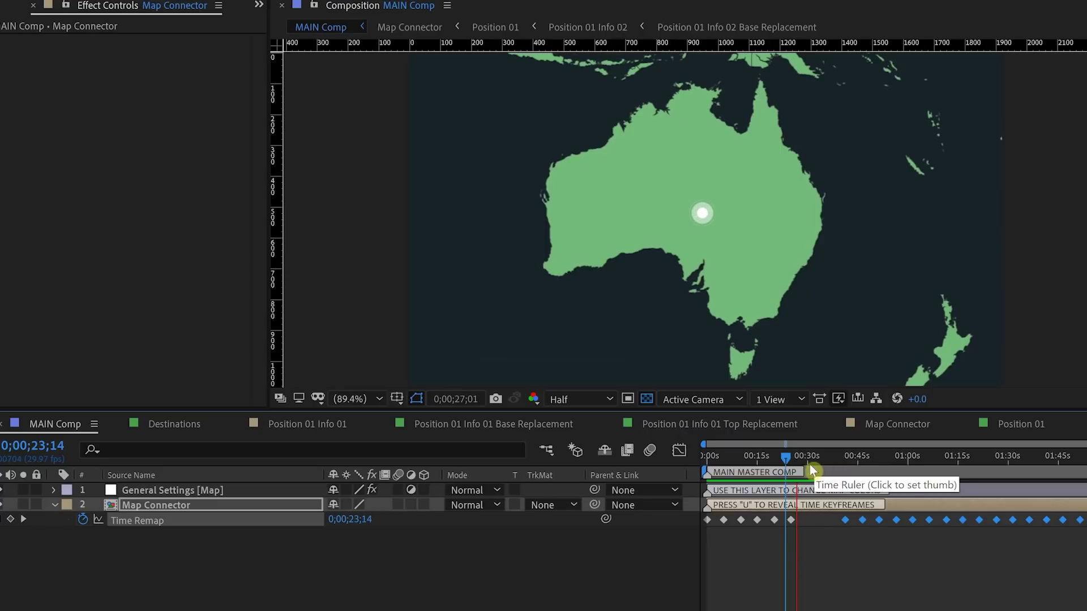
mouse_move(803, 457)
left_mouse_down()
mouse_move(837, 482)
mouse_move(839, 465)
mouse_move(818, 457)
left_mouse_up()
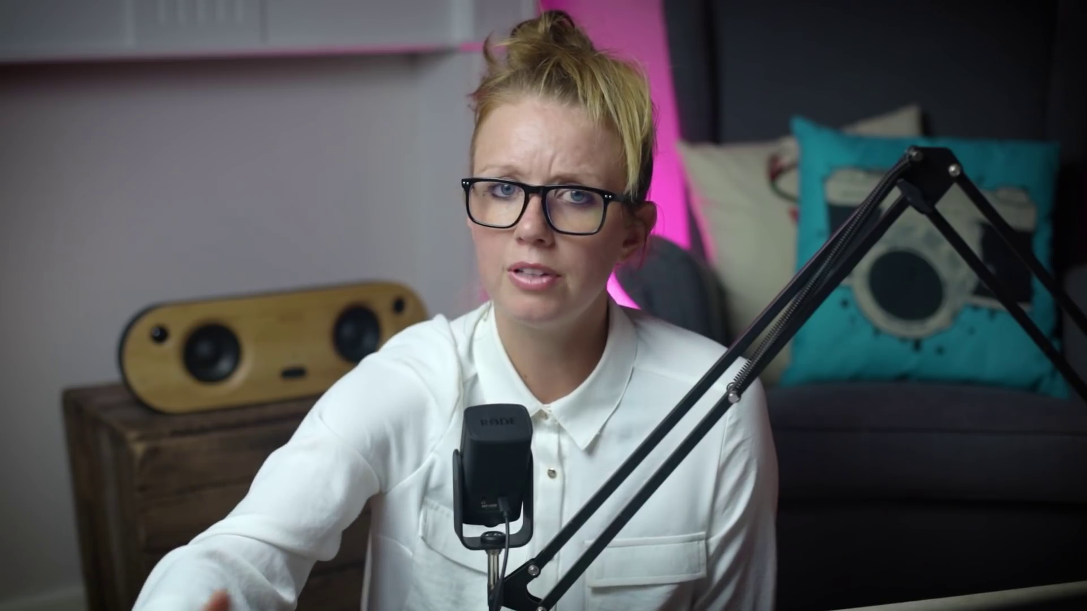
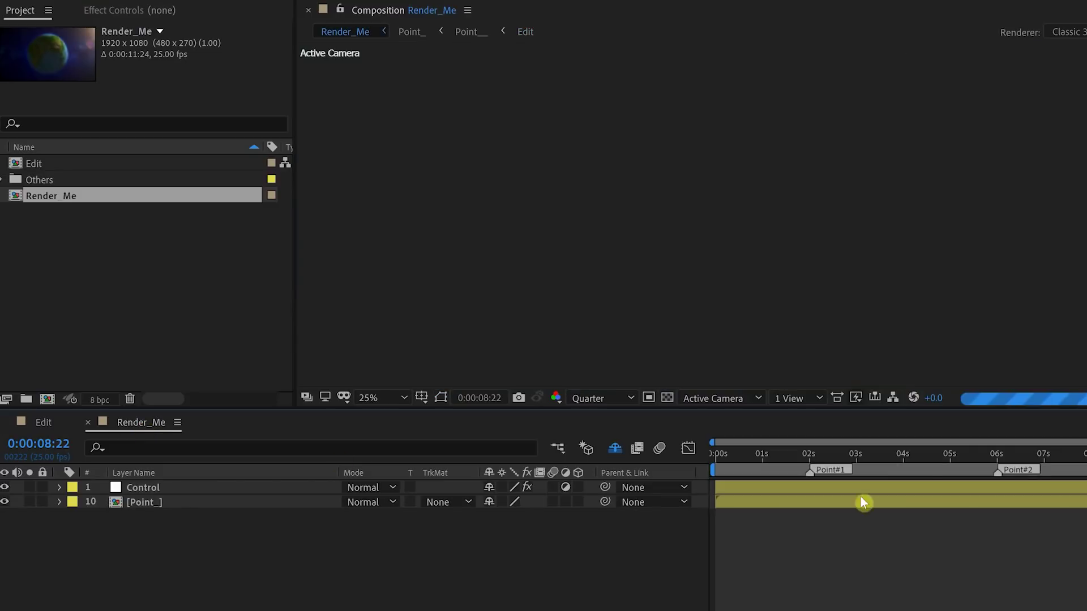
Step: Fit the Render_Me composition in the viewer and step from the Point#1 marker past Point#2 to examine the globe animation
left_click(815, 454)
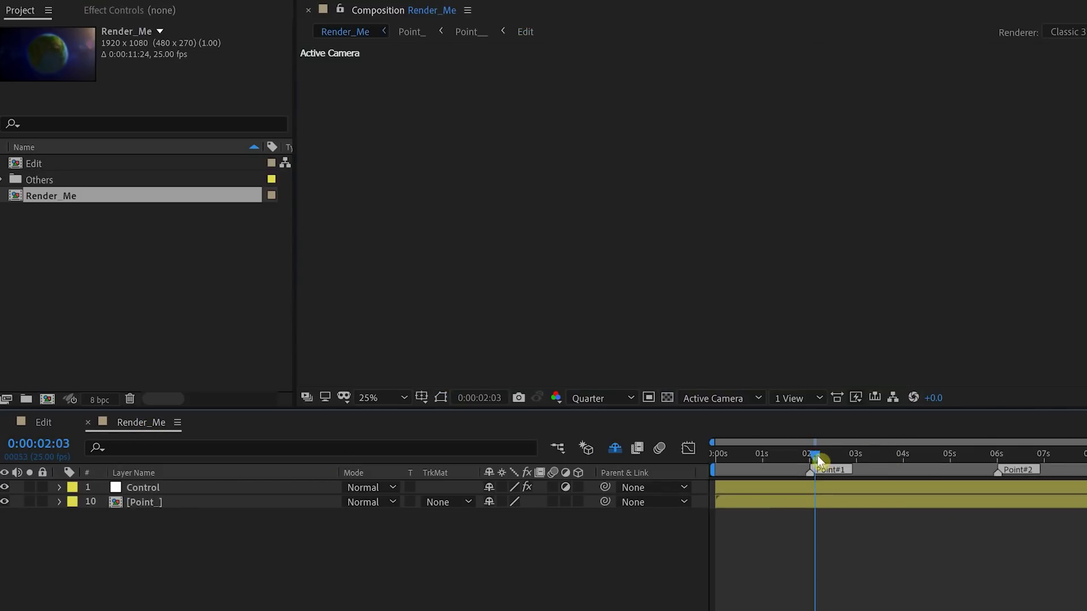
left_click(379, 398)
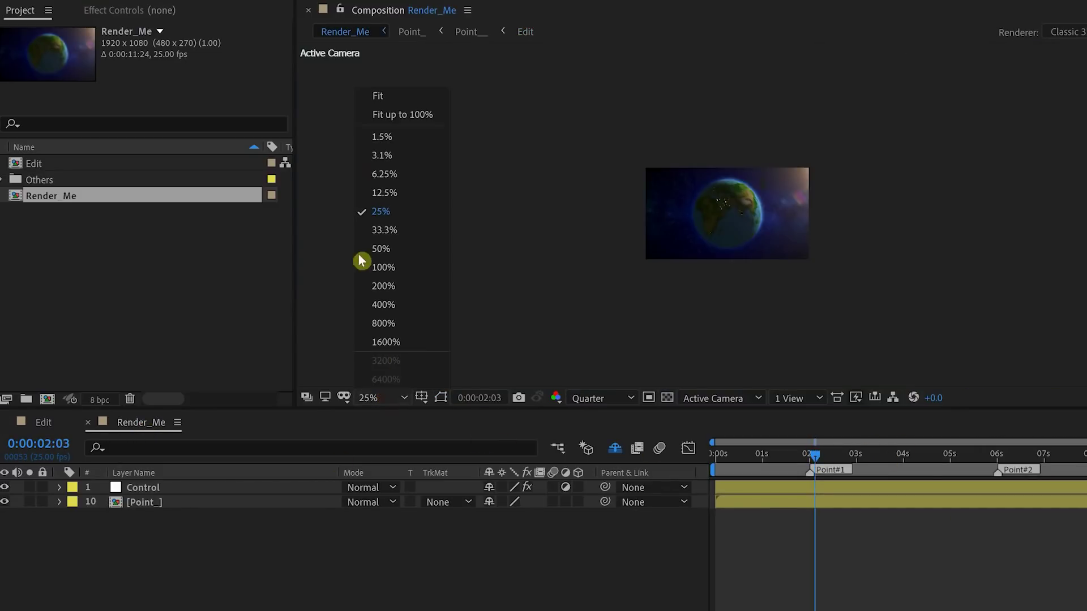
left_click(395, 95)
left_click_drag(856, 457, 882, 456)
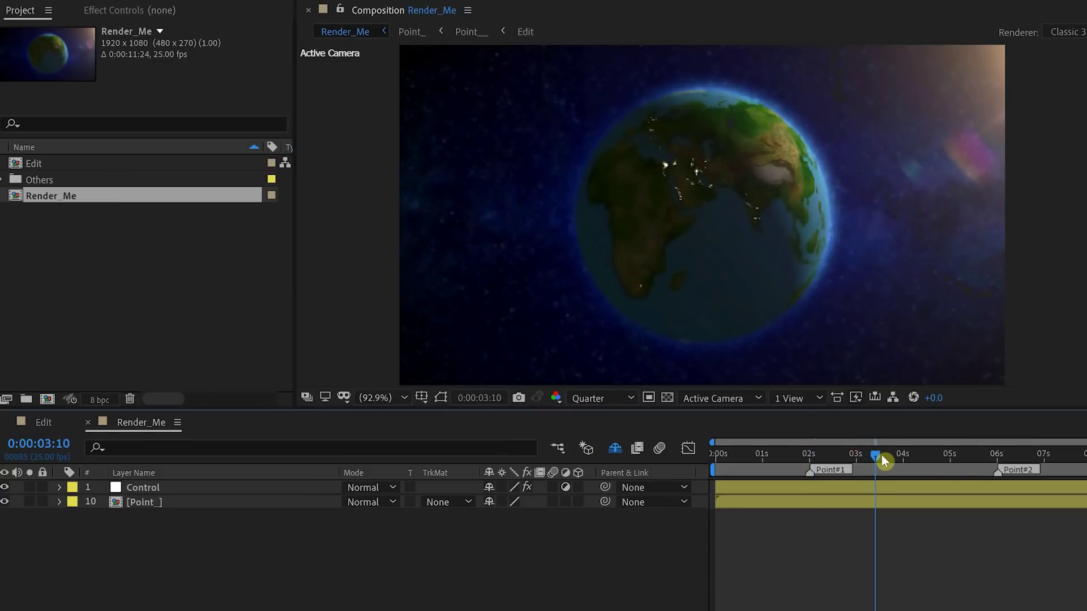
left_click(926, 459)
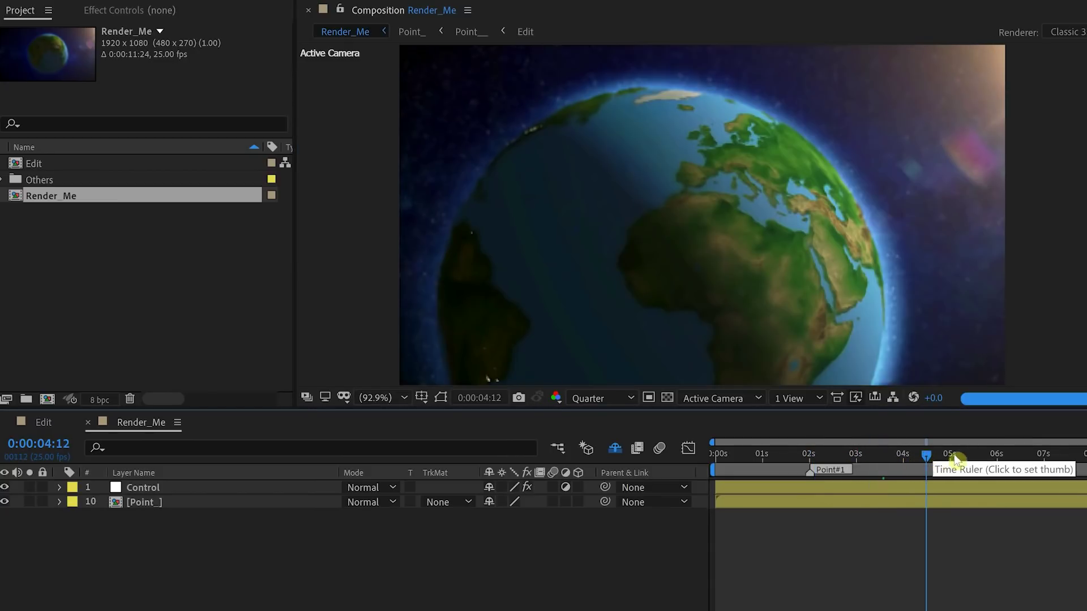
left_click(986, 459)
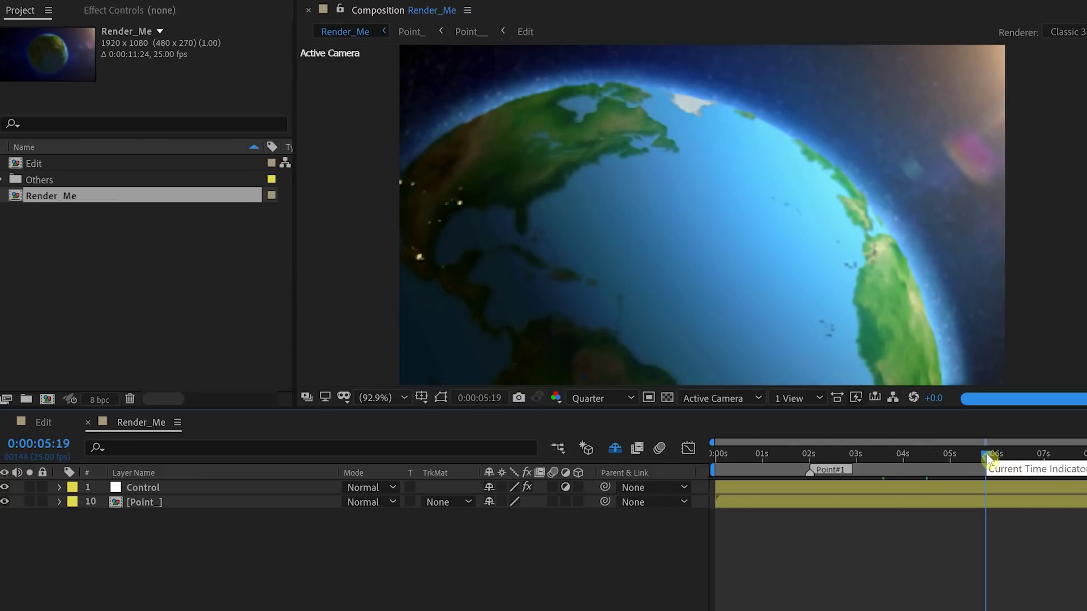
left_click(1007, 457)
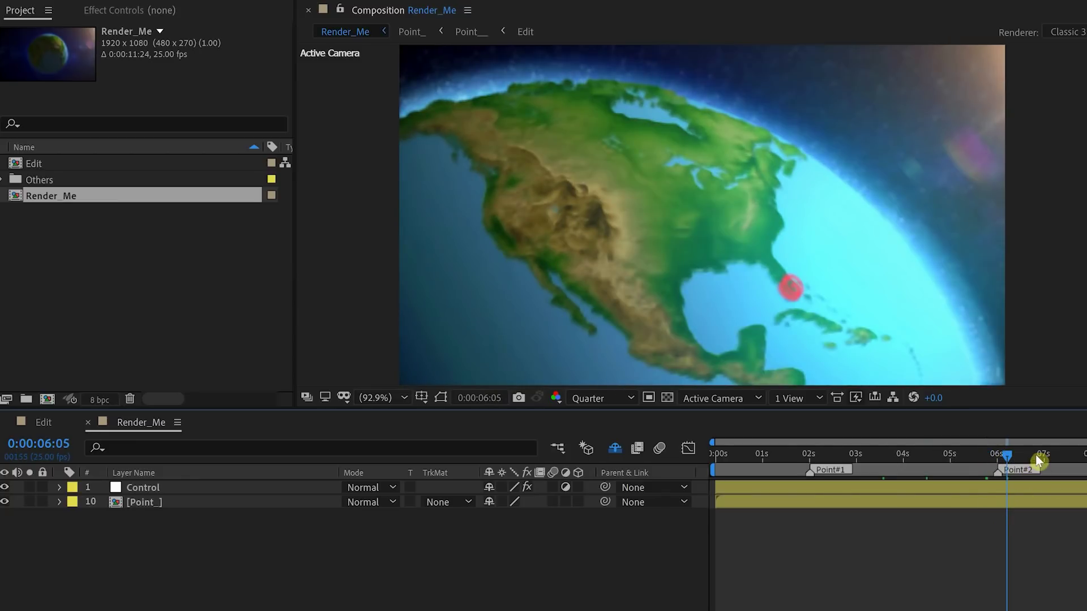
left_click(1036, 458)
key("k")
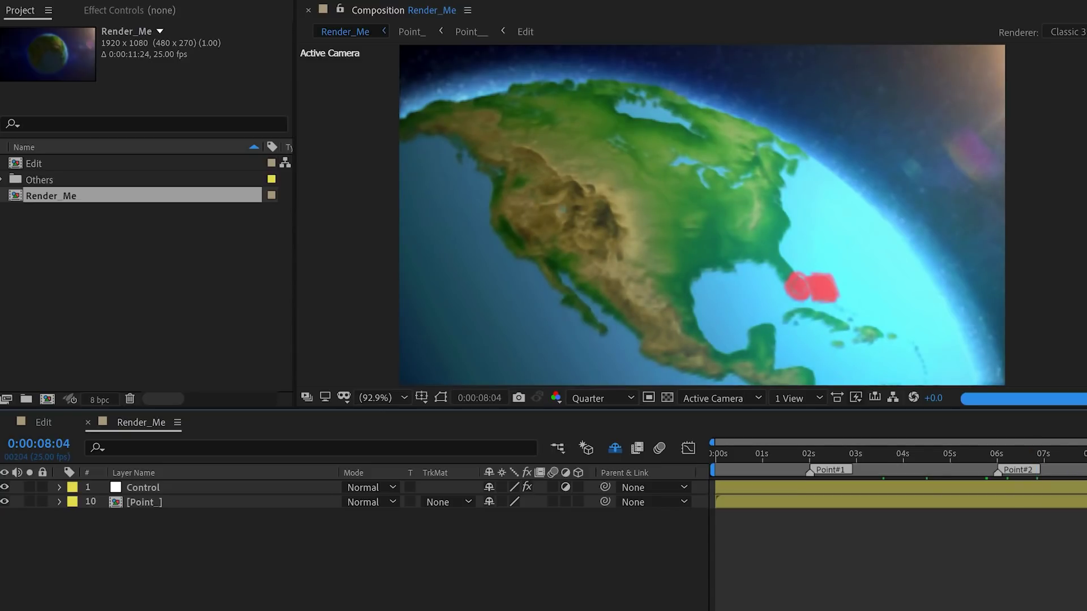
Step: Play the Render_Me animation on to 0:00:09:13 and show the Control layer's effect settings
key("space")
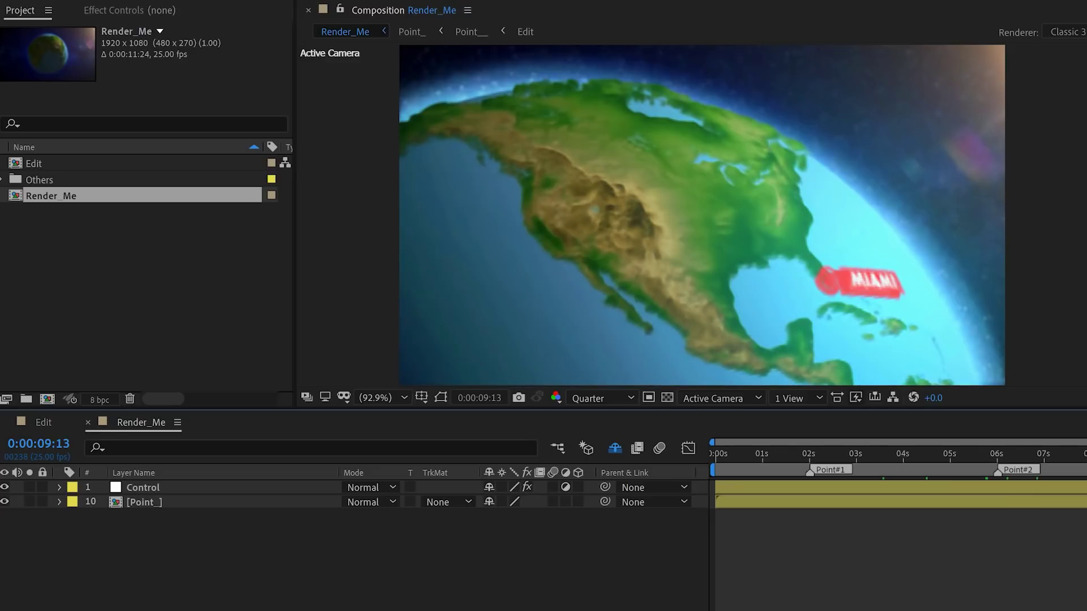
left_click(220, 488)
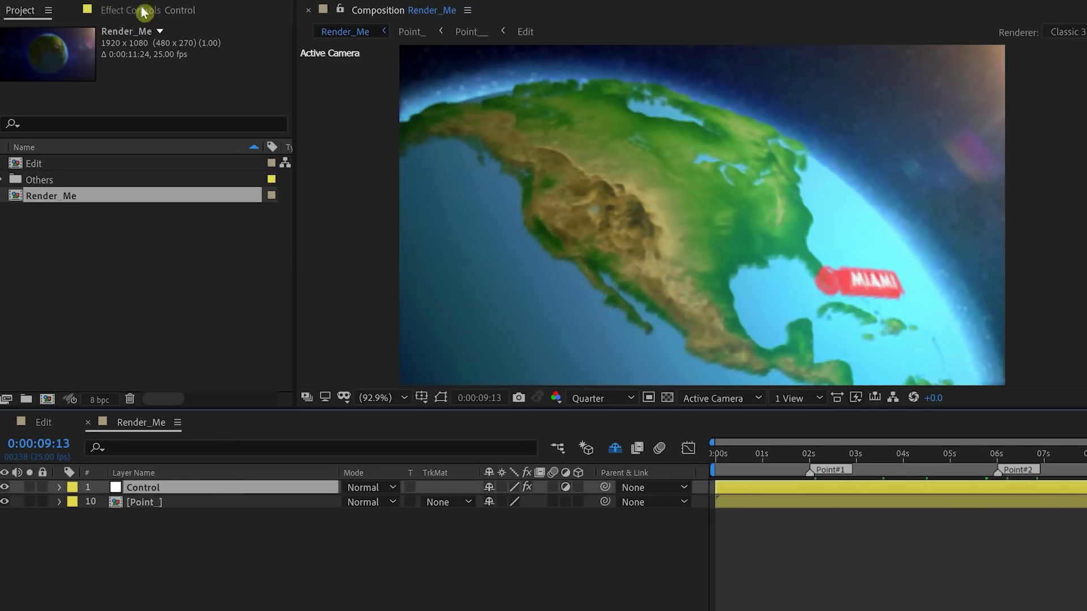
left_click(123, 18)
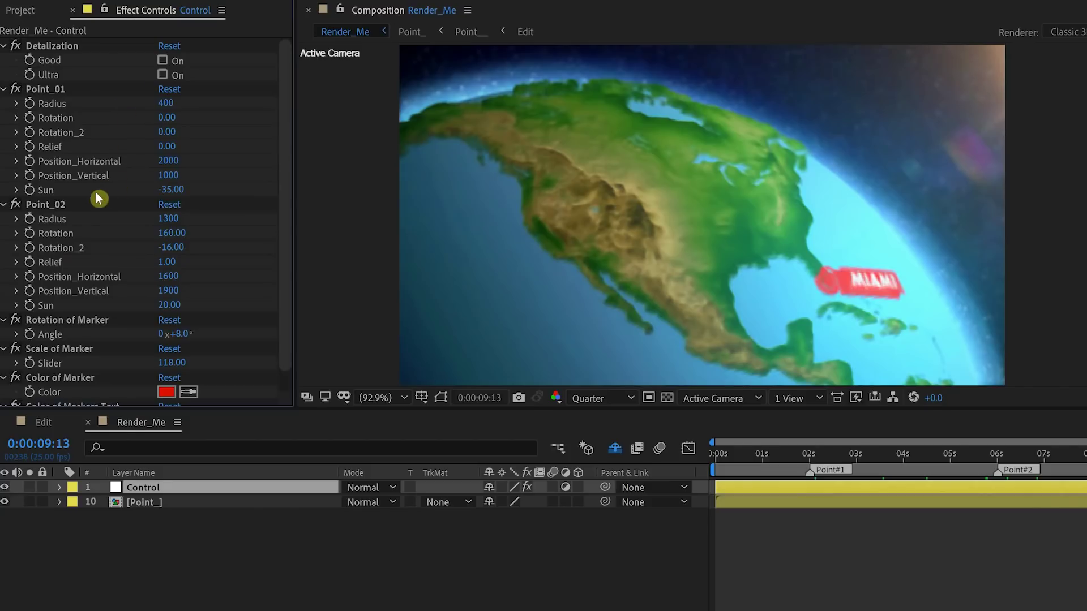
Step: Set Point_02's Radius to 1600, Rotation to 140 and Rotation_2 to -20 on the Control layer
left_click(80, 206)
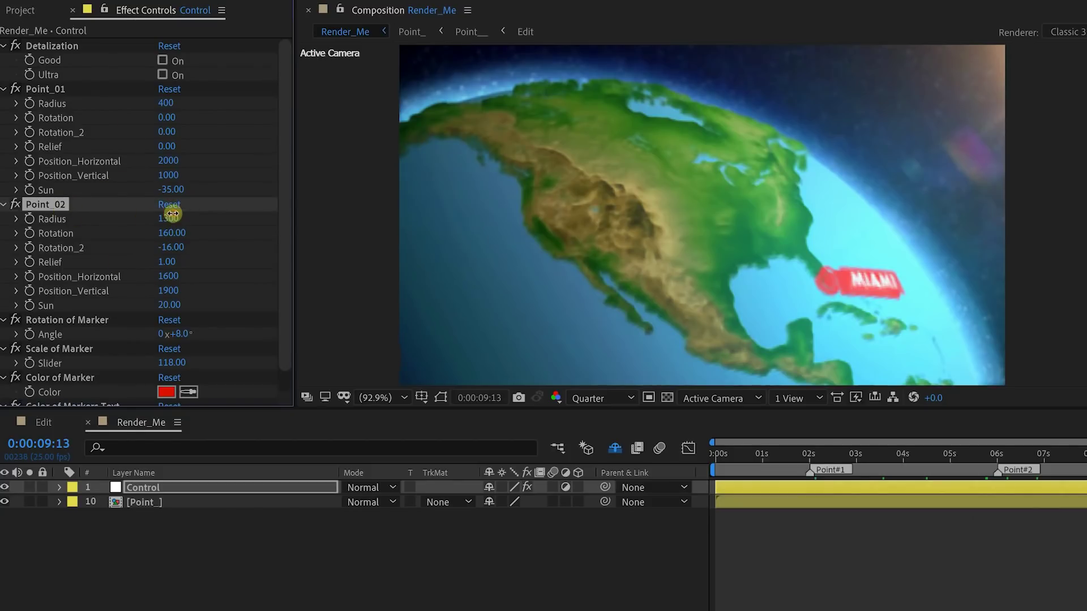
type("16")
left_click(180, 232)
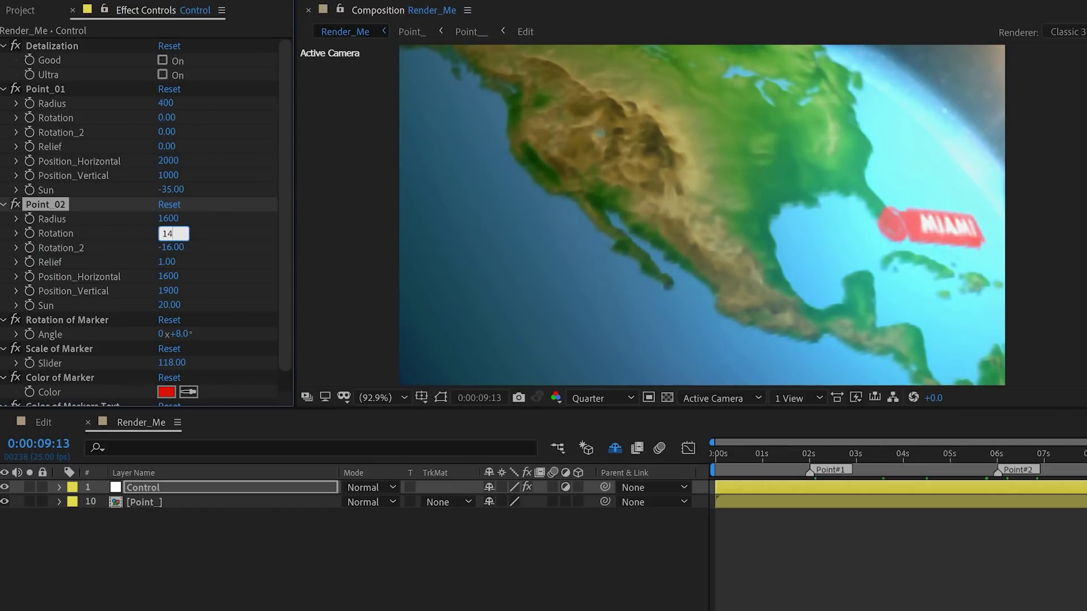
key("Return")
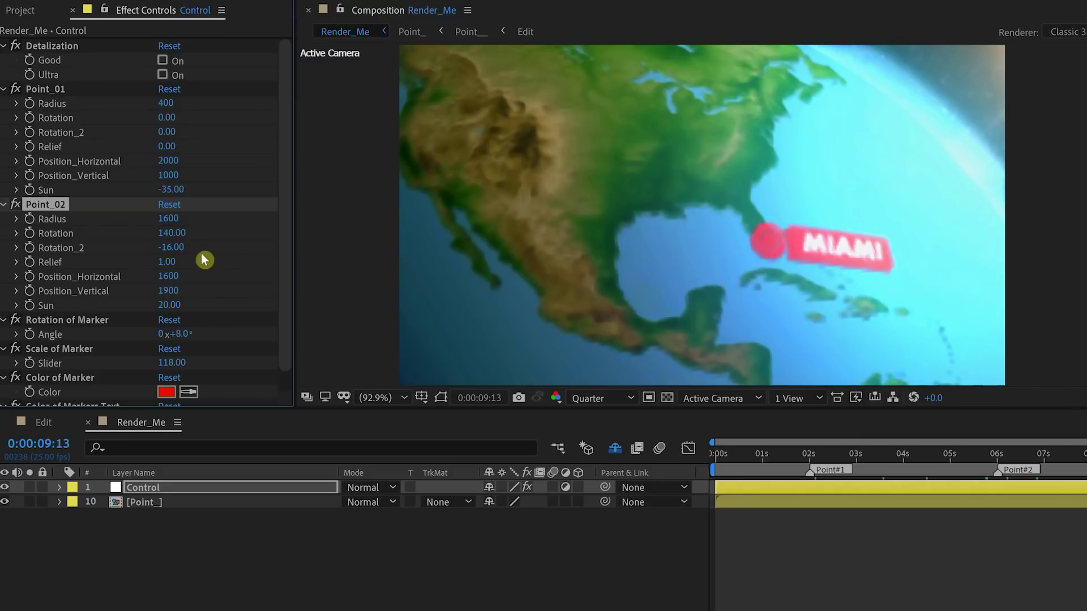
left_click(170, 246)
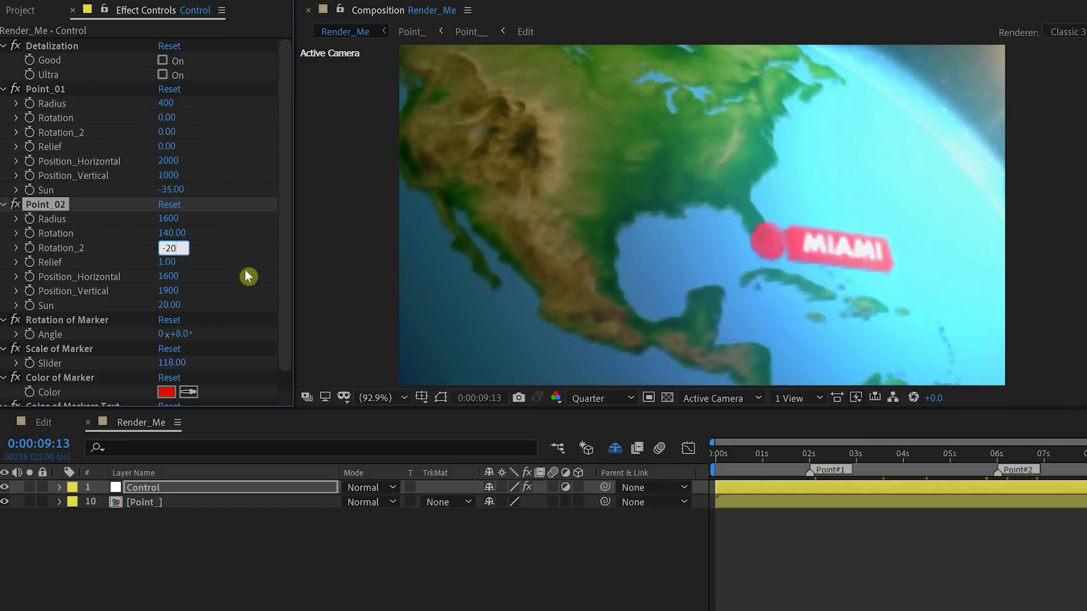
key("Return")
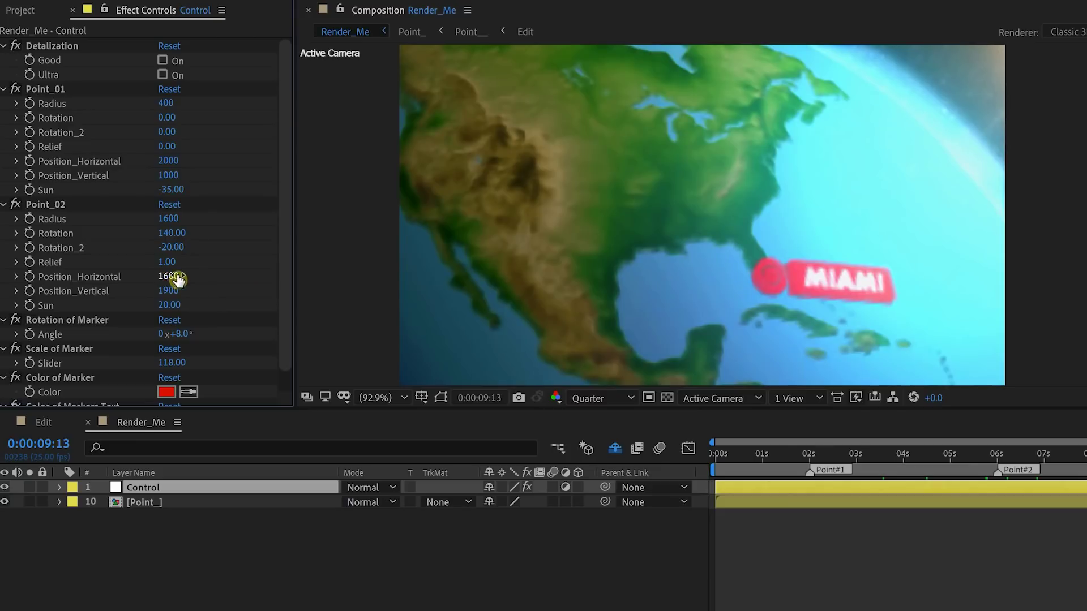
Step: Open Point_02's Position_Horizontal value for editing
left_click(172, 277)
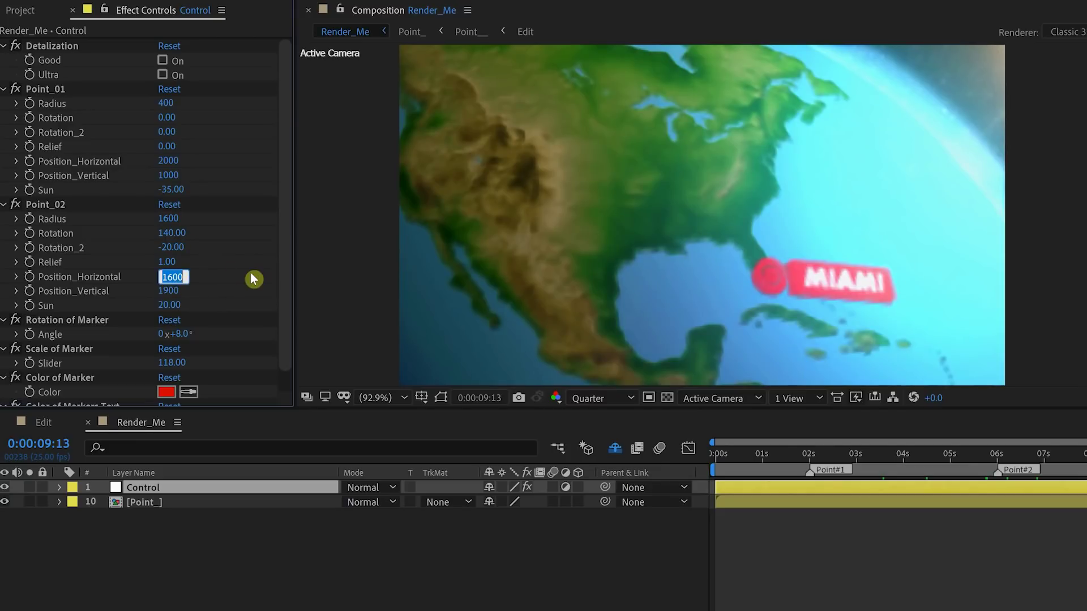